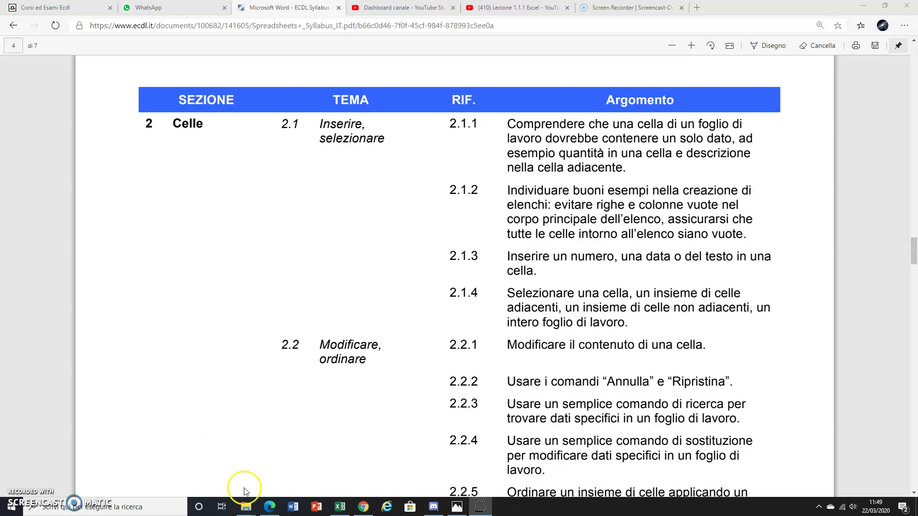
Switch from the ECDL syllabus PDF in Edge to the PROVA.xlsx workbook in Excel.
{"action": "left_click", "coordinate": [338, 508]}
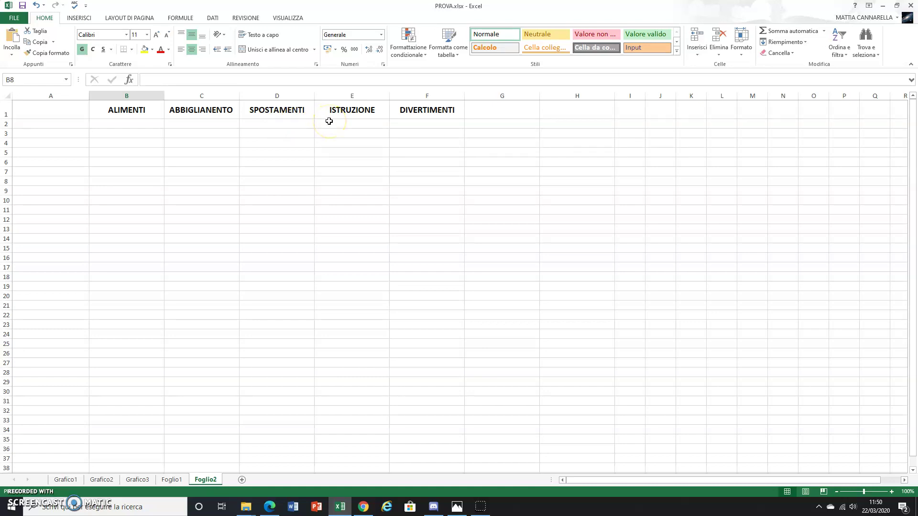
Enter 16 marzo 2020 in cell A2 so it shows as lunedì 16 marzo 2020.
{"action": "left_click", "coordinate": [56, 124]}
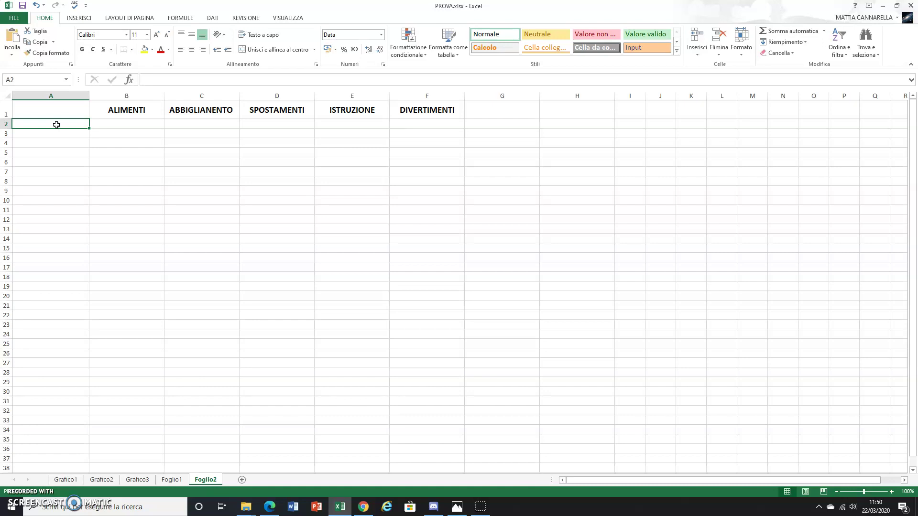
{"action": "type", "text": "16/marzo 2020"}
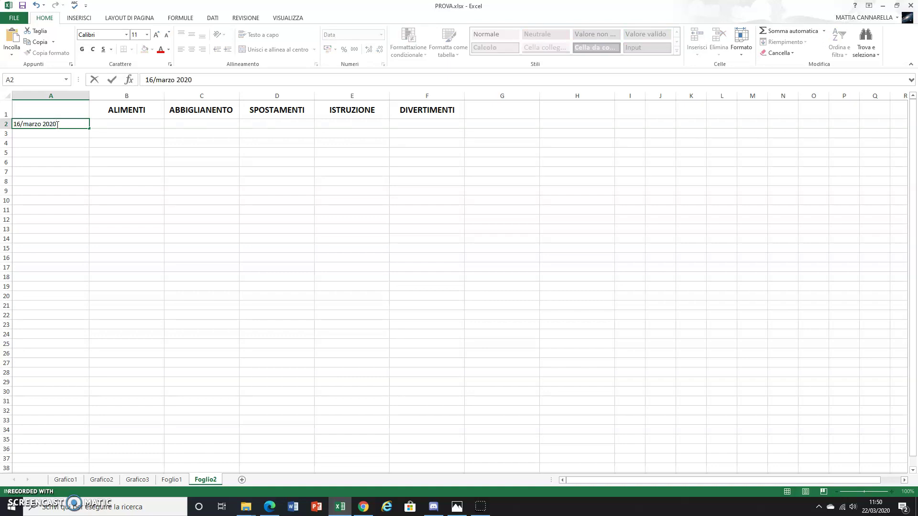
{"action": "key", "text": "Return"}
{"action": "left_click", "coordinate": [77, 125]}
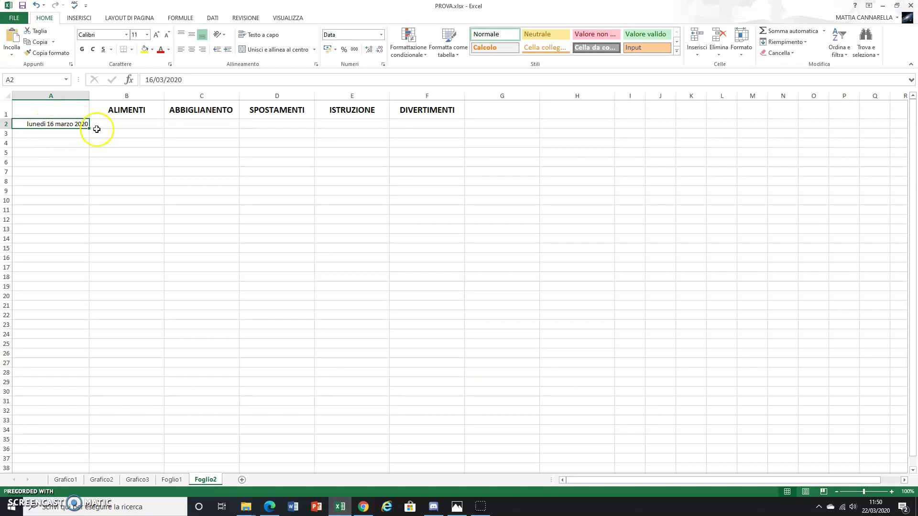
{"action": "left_click", "coordinate": [741, 42]}
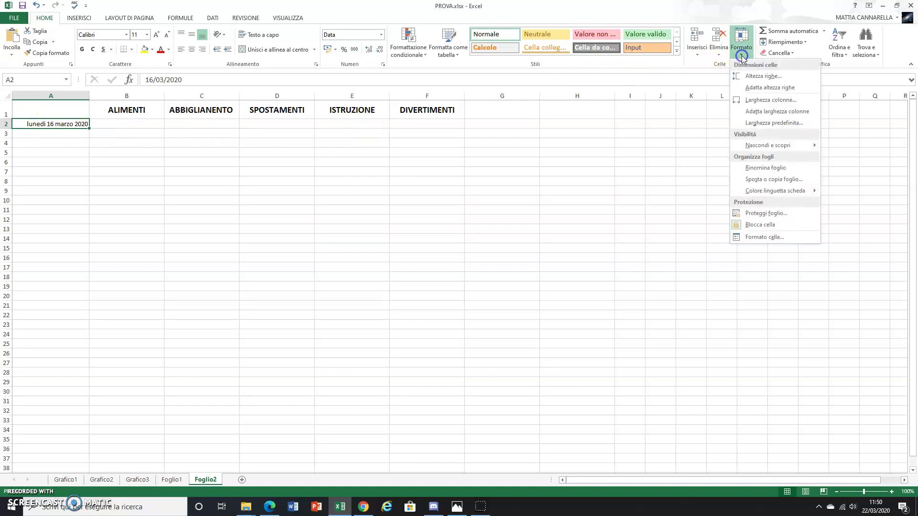
{"action": "left_click", "coordinate": [764, 238]}
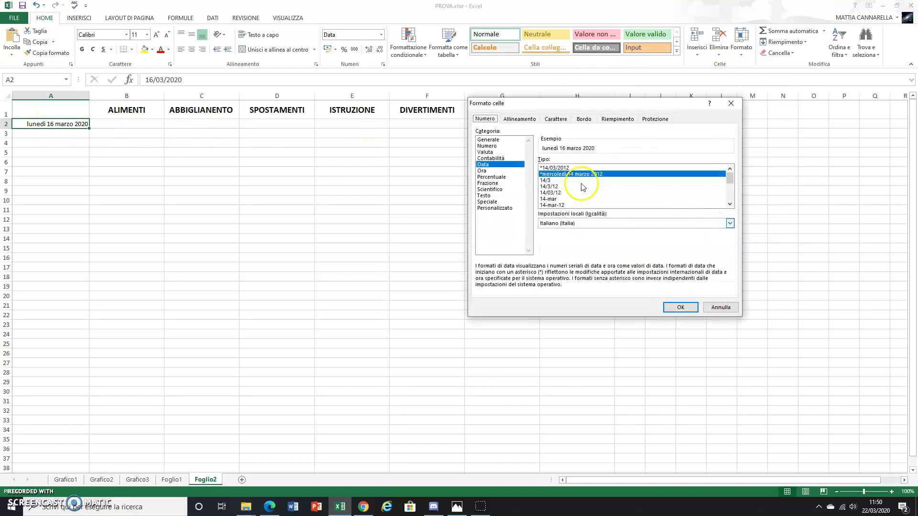
{"action": "left_click", "coordinate": [555, 168]}
{"action": "left_click", "coordinate": [681, 308]}
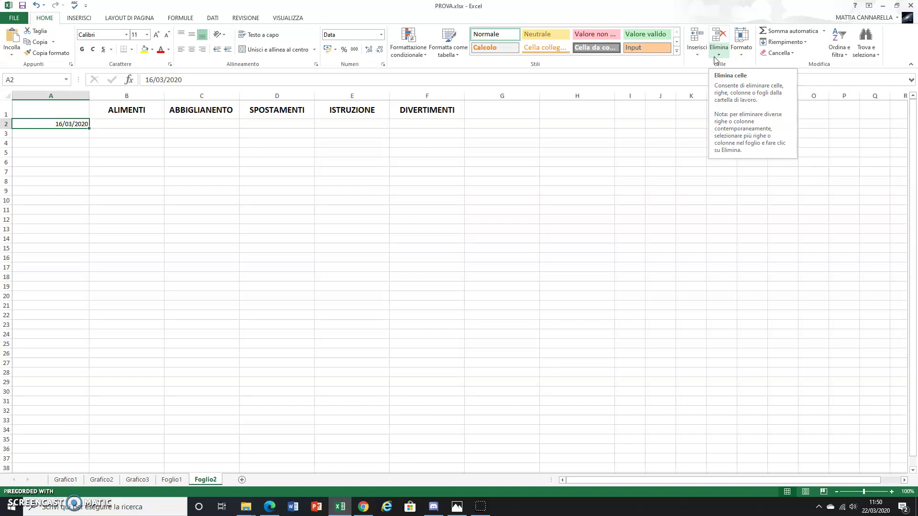
{"action": "left_click", "coordinate": [741, 48]}
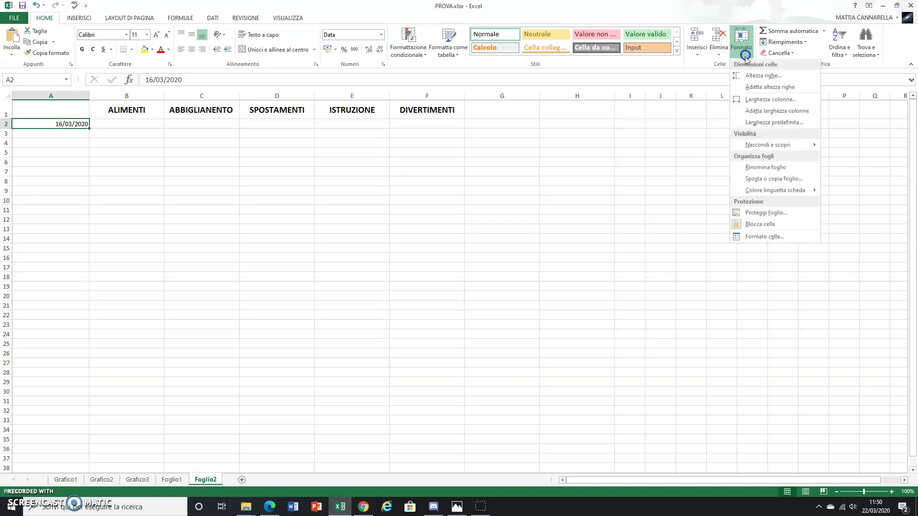
{"action": "left_click", "coordinate": [767, 242]}
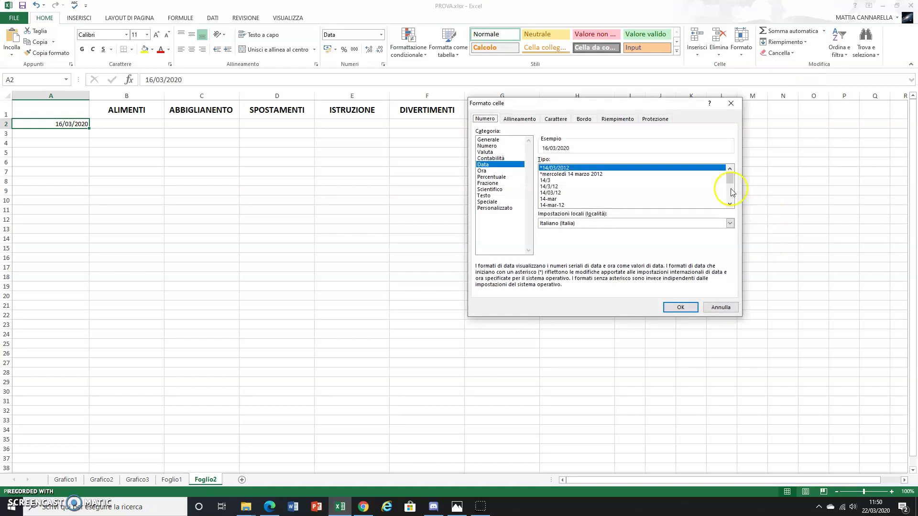
{"action": "left_click", "coordinate": [584, 174]}
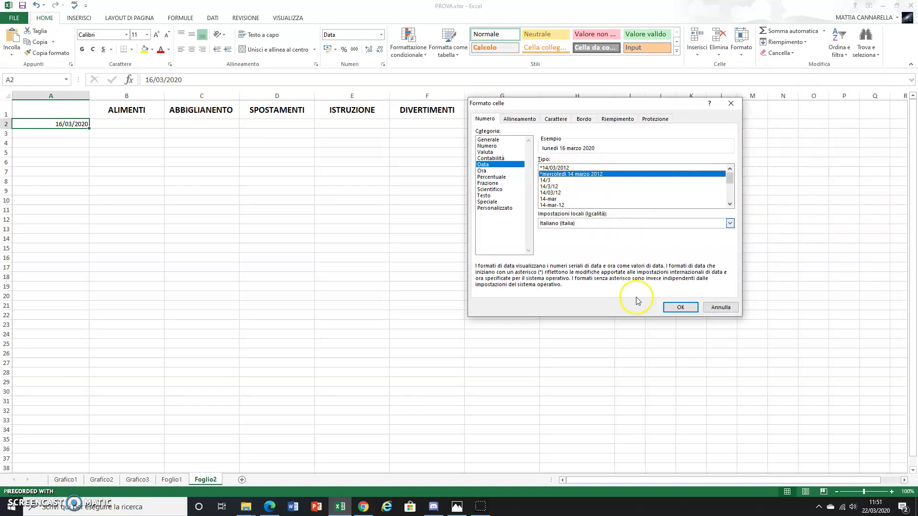
{"action": "left_click", "coordinate": [683, 307]}
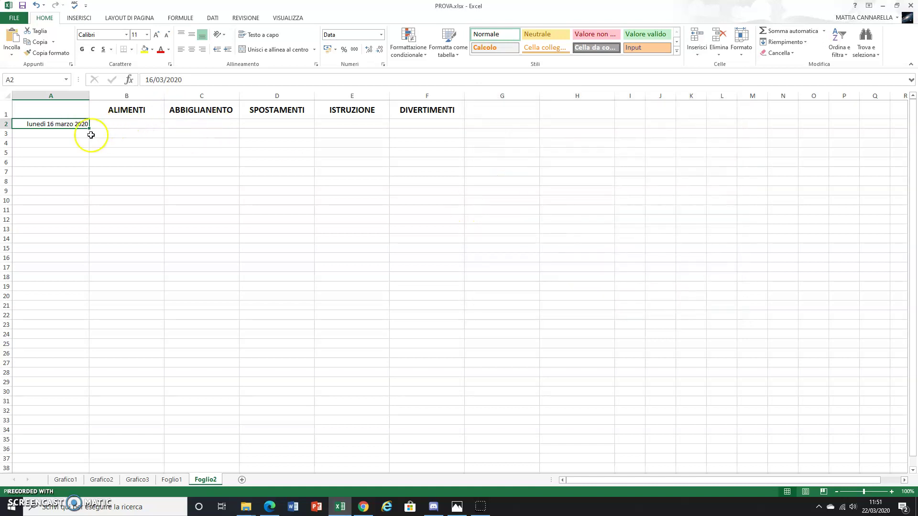
Fill dates down to domenica 22 marzo 2020 in A8 and make A2:A8 bold, size 12.
{"action": "left_click_drag", "start_coordinate": [89, 128], "coordinate": [80, 186]}
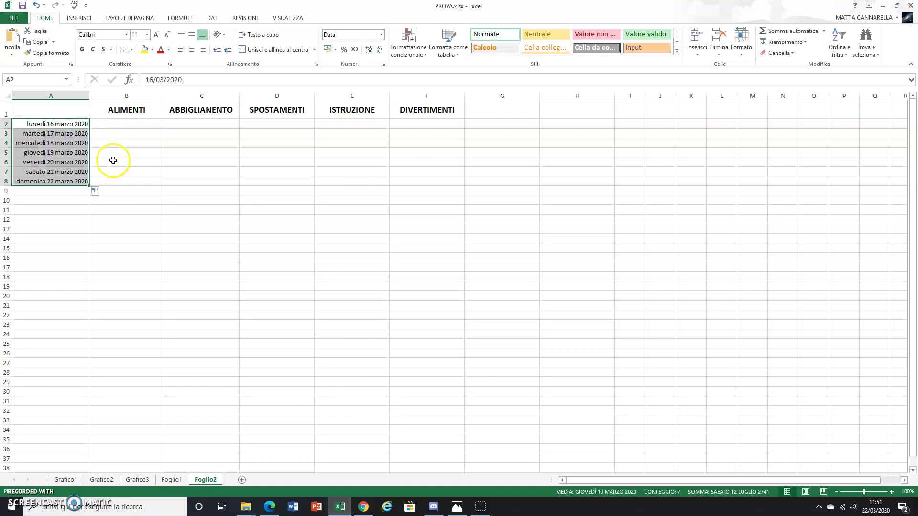
{"action": "left_click", "coordinate": [125, 123]}
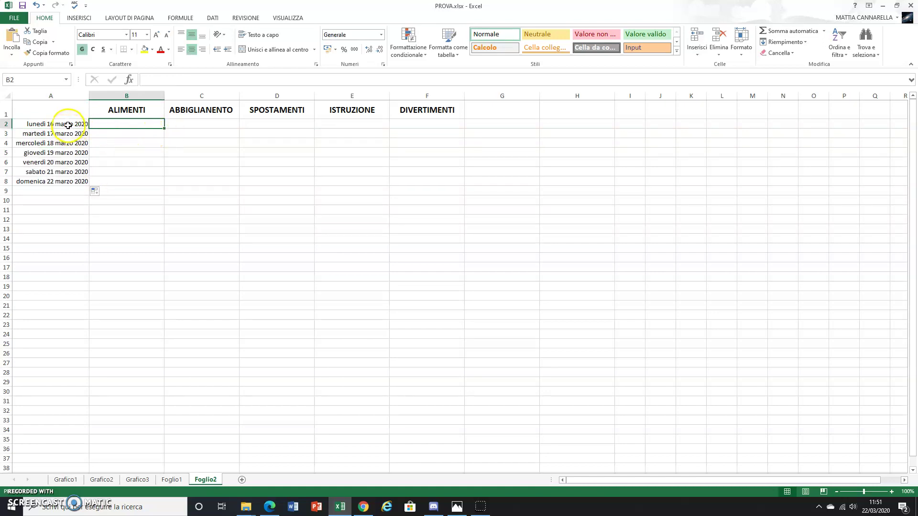
{"action": "left_click_drag", "start_coordinate": [67, 124], "coordinate": [71, 182]}
{"action": "left_click", "coordinate": [82, 49]}
{"action": "left_click", "coordinate": [157, 34]}
{"action": "left_click", "coordinate": [136, 123]}
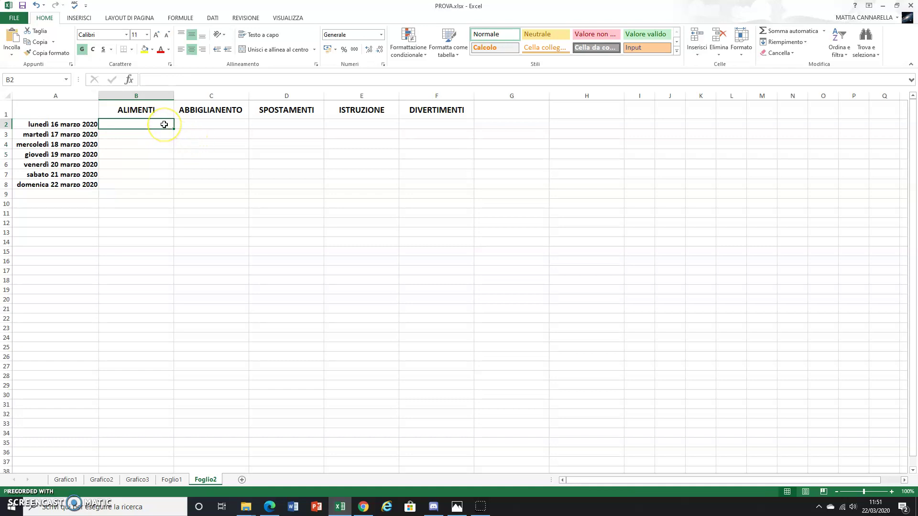
Enter 0 placeholders in B2, B6, C3, C4, C6, C7, D2, D4, D5, D7, E2, E4, E5, E8, F2, F6 and F8.
{"action": "type", "text": "0"}
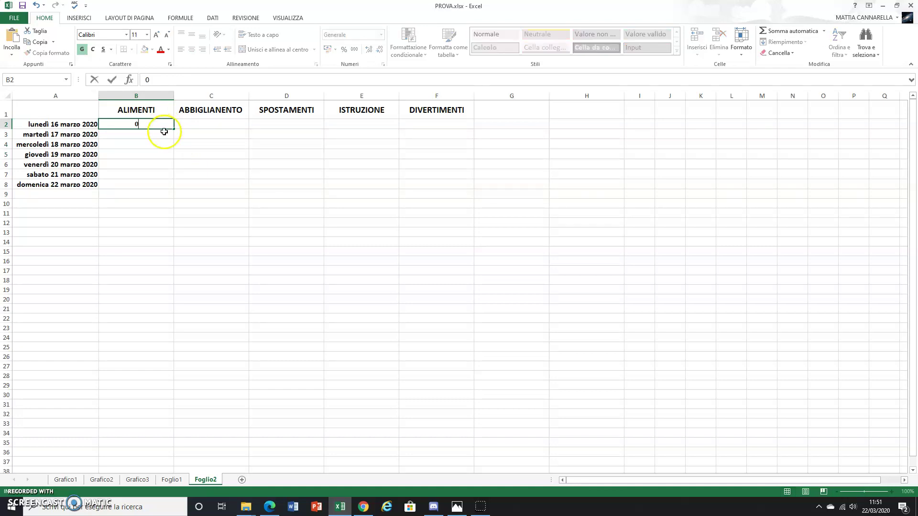
{"action": "left_click", "coordinate": [153, 164]}
{"action": "type", "text": "0"}
{"action": "left_click", "coordinate": [217, 144]}
{"action": "type", "text": "0"}
{"action": "left_click", "coordinate": [217, 174]}
{"action": "type", "text": "0"}
{"action": "left_click", "coordinate": [292, 125]}
{"action": "type", "text": "0"}
{"action": "left_click", "coordinate": [290, 154]}
{"action": "type", "text": "0"}
{"action": "left_click", "coordinate": [291, 174]}
{"action": "type", "text": "0"}
{"action": "left_click", "coordinate": [370, 127]}
{"action": "type", "text": "0"}
{"action": "left_click", "coordinate": [365, 144]}
{"action": "type", "text": "0"}
{"action": "left_click", "coordinate": [363, 184]}
{"action": "type", "text": "0"}
{"action": "left_click", "coordinate": [422, 124]}
{"action": "type", "text": "0"}
{"action": "left_click", "coordinate": [426, 164]}
{"action": "type", "text": "0"}
{"action": "left_click", "coordinate": [420, 187]}
{"action": "type", "text": "0"}
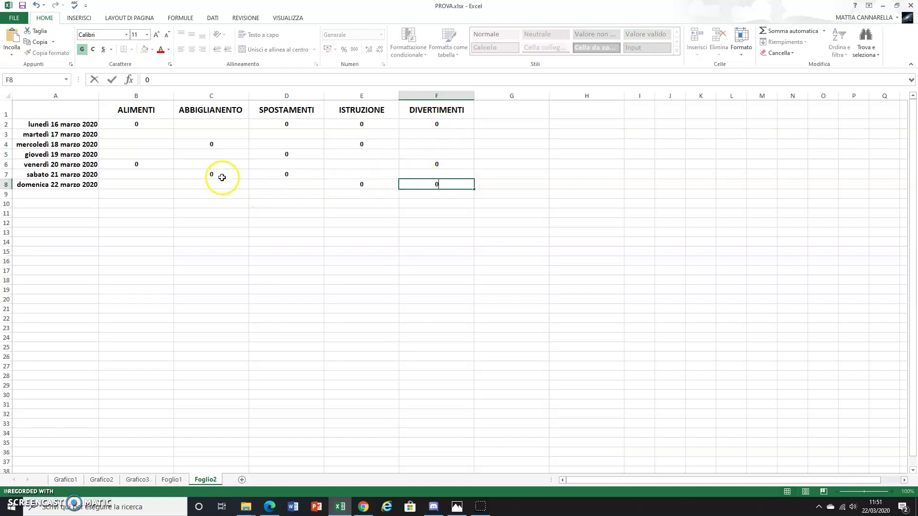
{"action": "left_click", "coordinate": [219, 133]}
{"action": "type", "text": "0"}
{"action": "left_click", "coordinate": [223, 161]}
{"action": "type", "text": "0"}
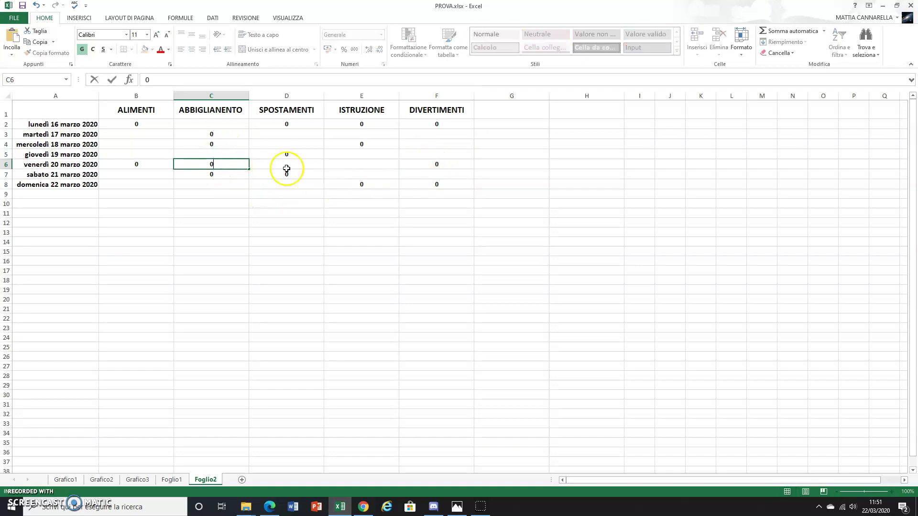
{"action": "left_click", "coordinate": [349, 156]}
{"action": "type", "text": "0"}
{"action": "left_click", "coordinate": [300, 140]}
{"action": "type", "text": "0"}
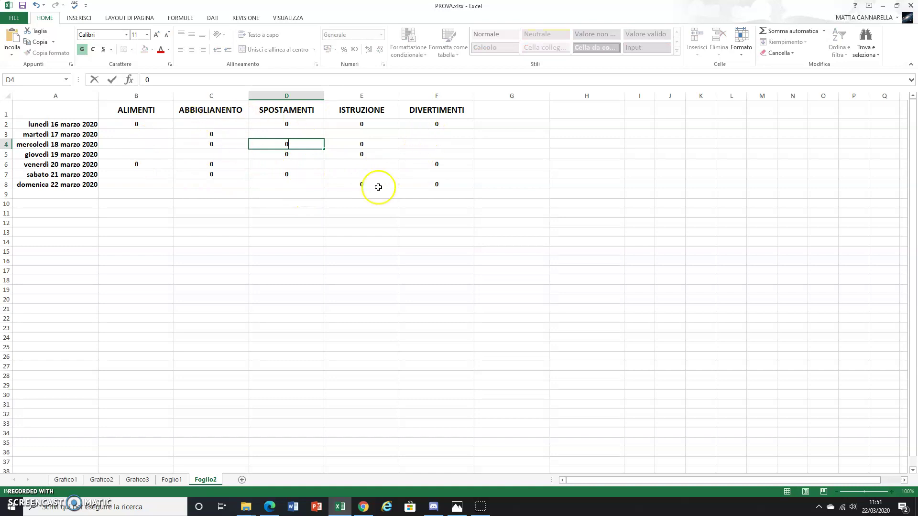
Clear the zero from F8 and place a zero in F3 instead.
{"action": "left_click", "coordinate": [437, 184]}
{"action": "key", "text": "Delete"}
{"action": "left_click", "coordinate": [427, 137]}
{"action": "type", "text": "0"}
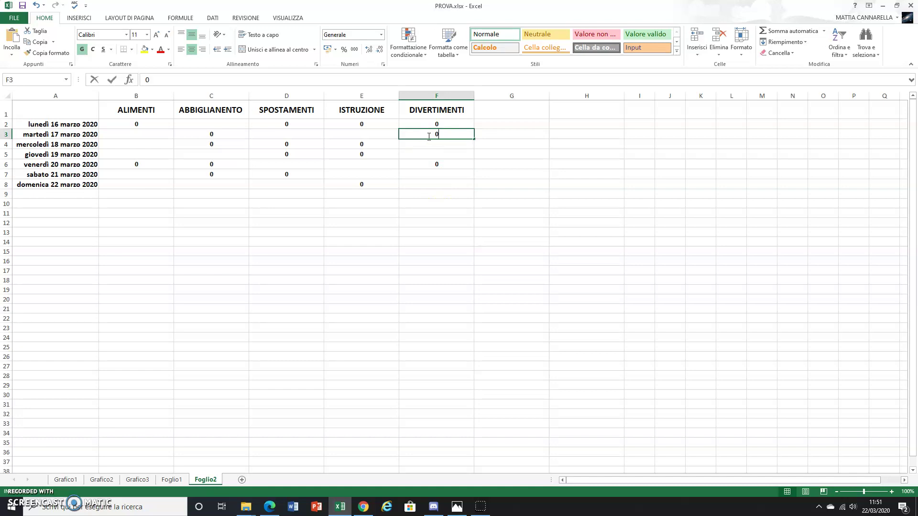
{"action": "left_click", "coordinate": [371, 185]}
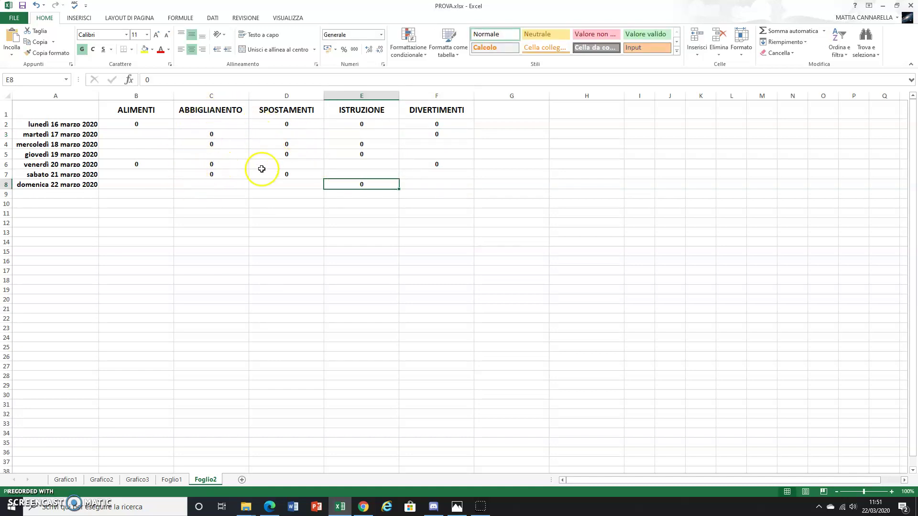
{"action": "left_click", "coordinate": [284, 146]}
Move the D4 zero to D5 and give B2:F8 the euro accounting format.
{"action": "left_click_drag", "start_coordinate": [286, 149], "coordinate": [300, 160]}
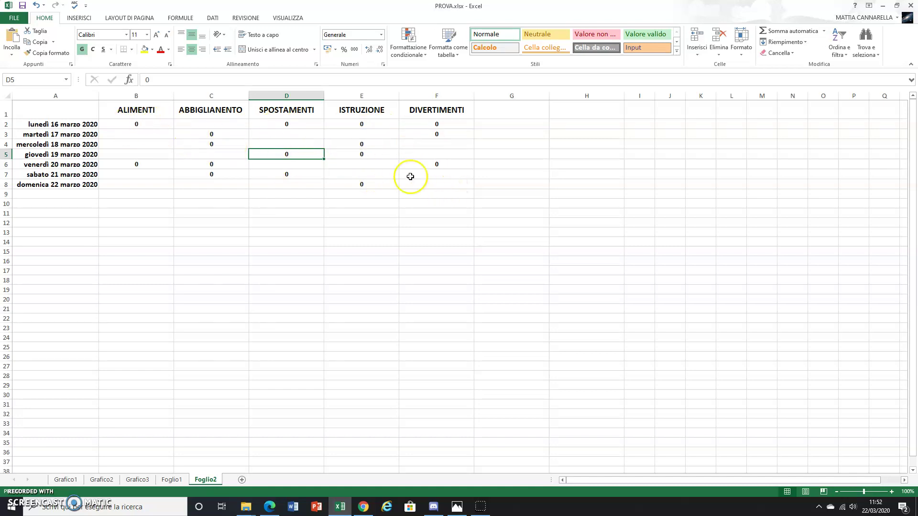
{"action": "left_click_drag", "start_coordinate": [136, 124], "coordinate": [420, 183]}
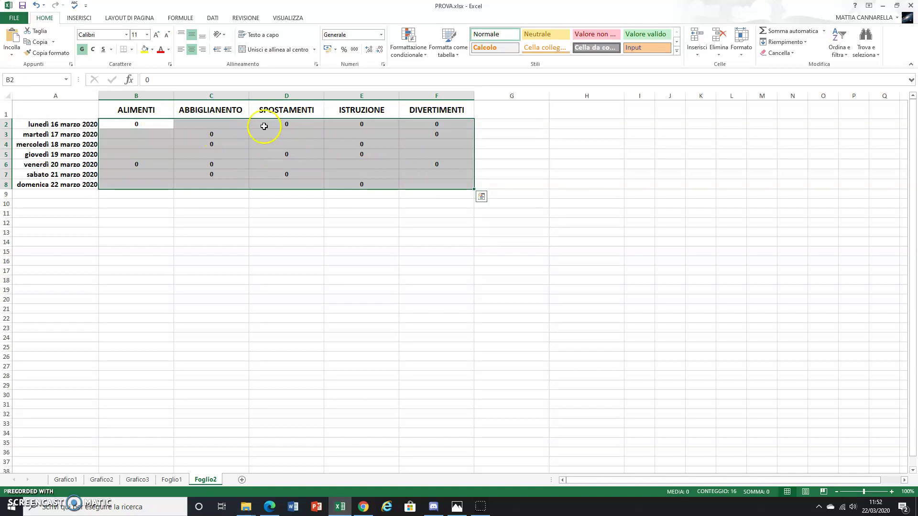
{"action": "left_click", "coordinate": [328, 50]}
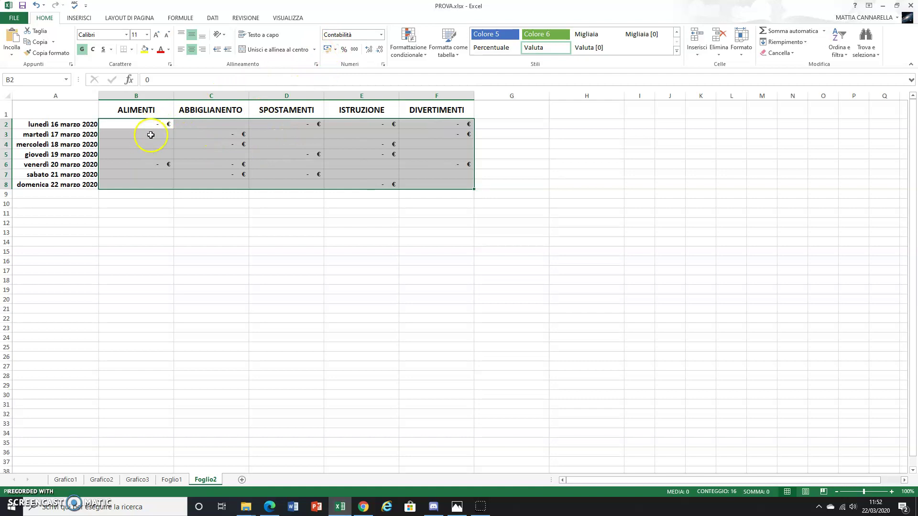
Enter the daily amounts in columns B and C, including 54, 98 and 77 for ABBIGLIANENTO.
{"action": "key", "text": "Return"}
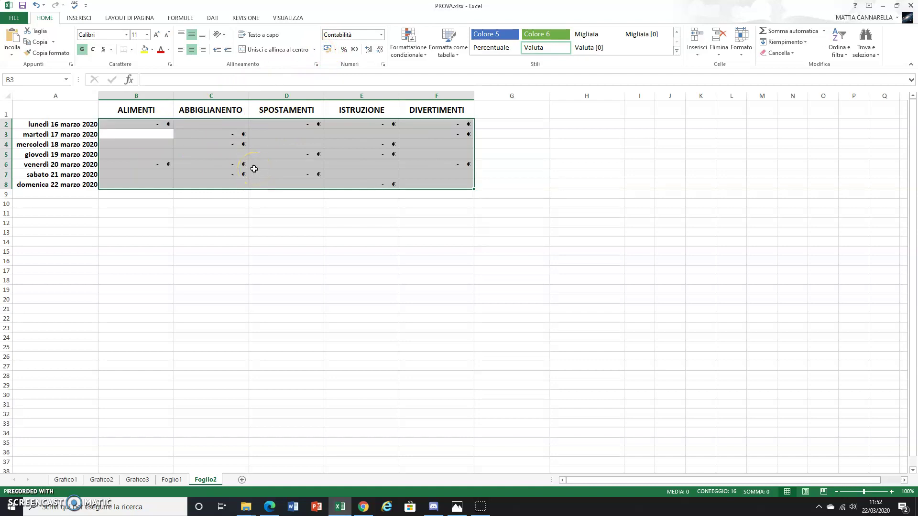
{"action": "type", "text": "34"}
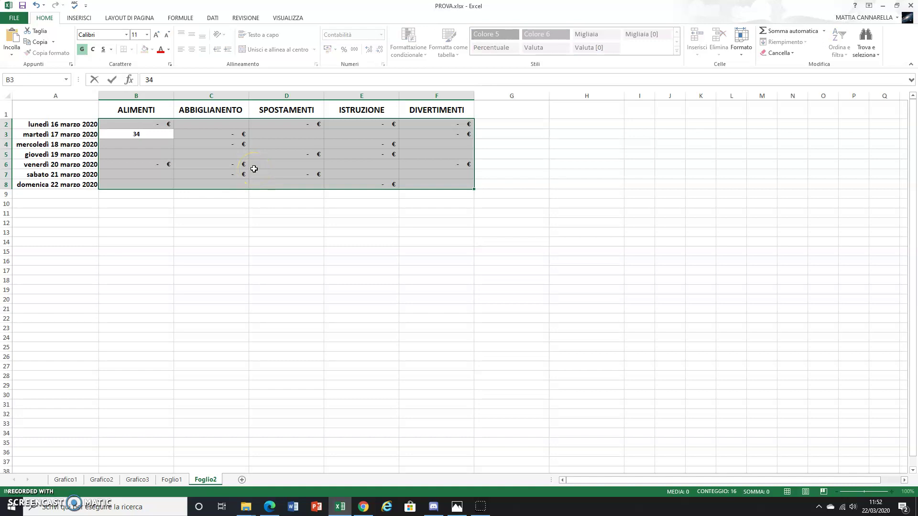
{"action": "key", "text": "Return"}
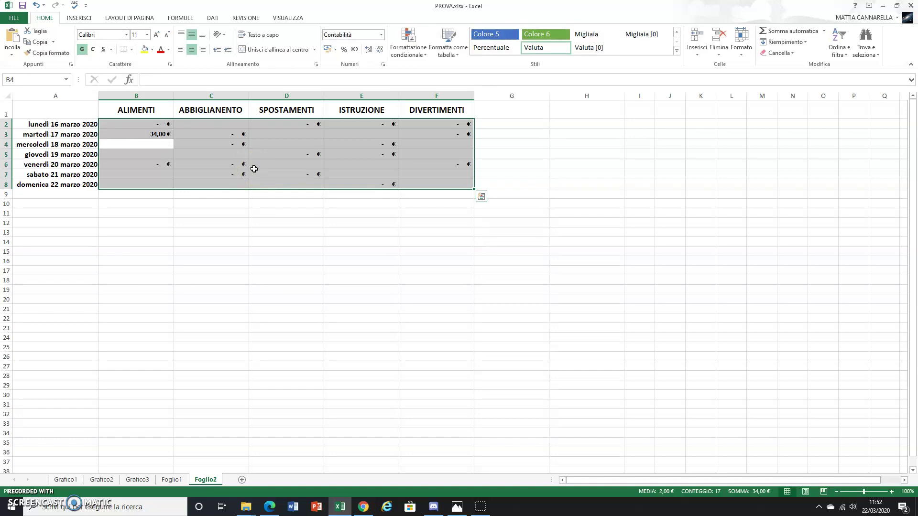
{"action": "type", "text": "56"}
{"action": "key", "text": "Return"}
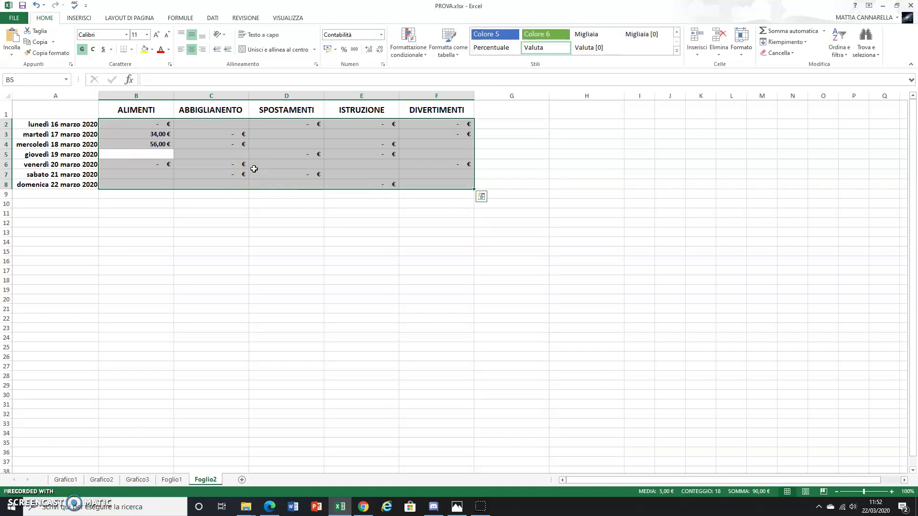
{"action": "type", "text": "33"}
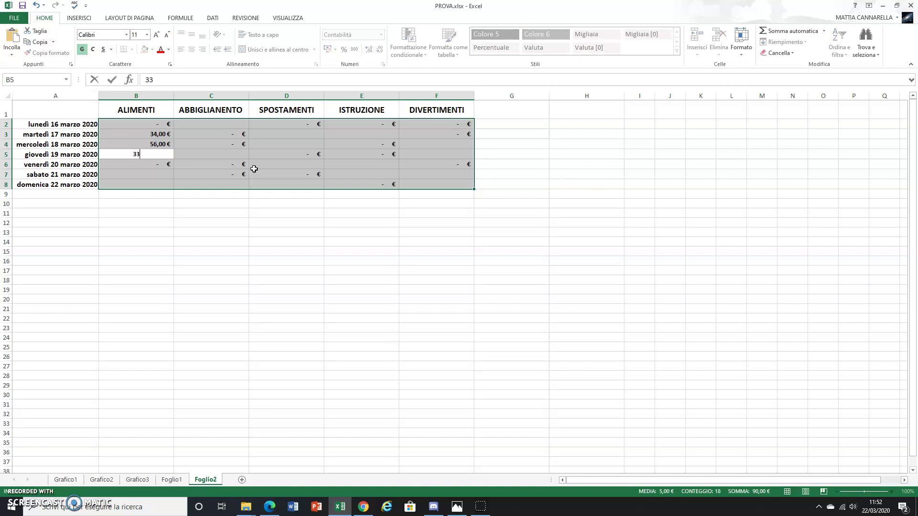
{"action": "key", "text": "Return"}
{"action": "key", "text": "Return"}
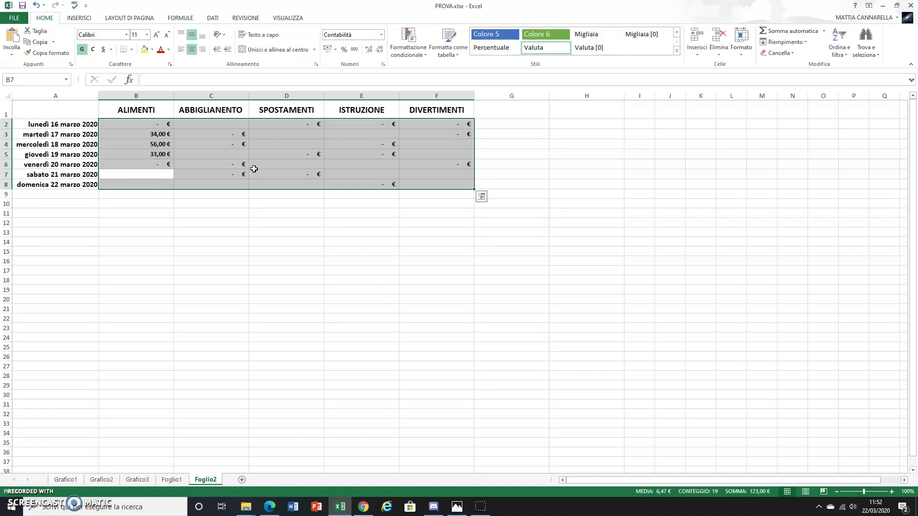
{"action": "type", "text": "67"}
{"action": "key", "text": "Return"}
{"action": "type", "text": "45"}
{"action": "key", "text": "Return"}
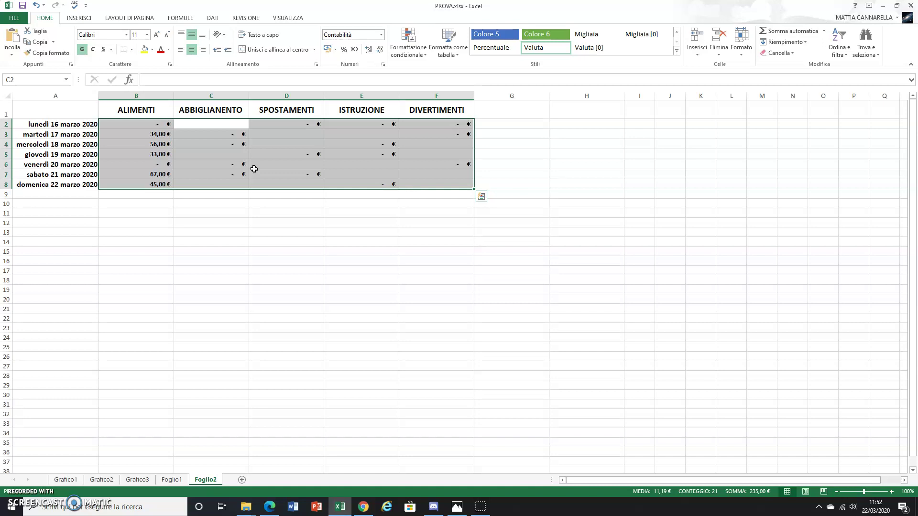
{"action": "type", "text": "54"}
{"action": "key", "text": "Return"}
{"action": "key", "text": "Return"}
{"action": "key", "text": "Return"}
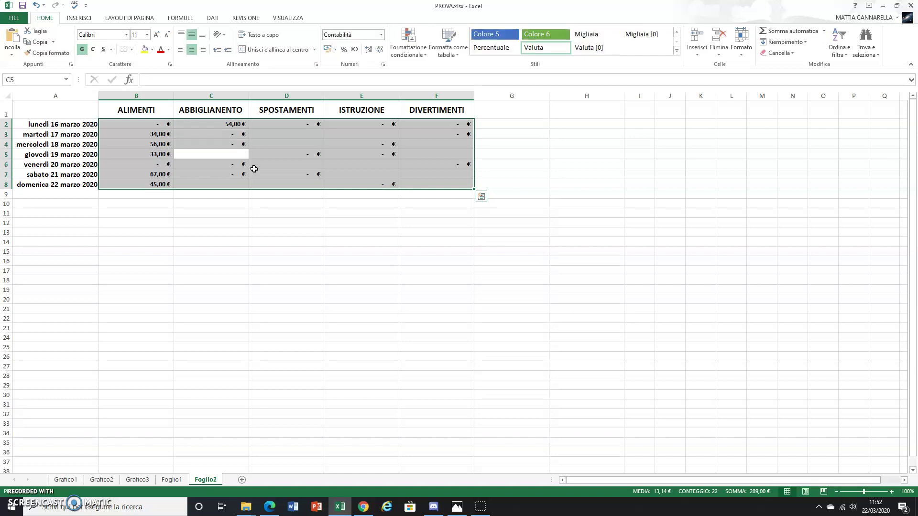
{"action": "type", "text": "98"}
{"action": "key", "text": "Return"}
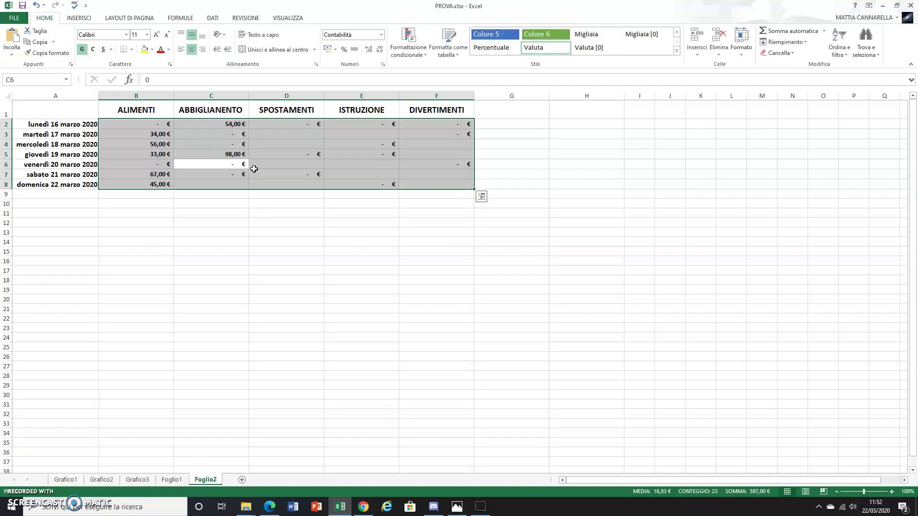
{"action": "key", "text": "Return"}
{"action": "key", "text": "Return"}
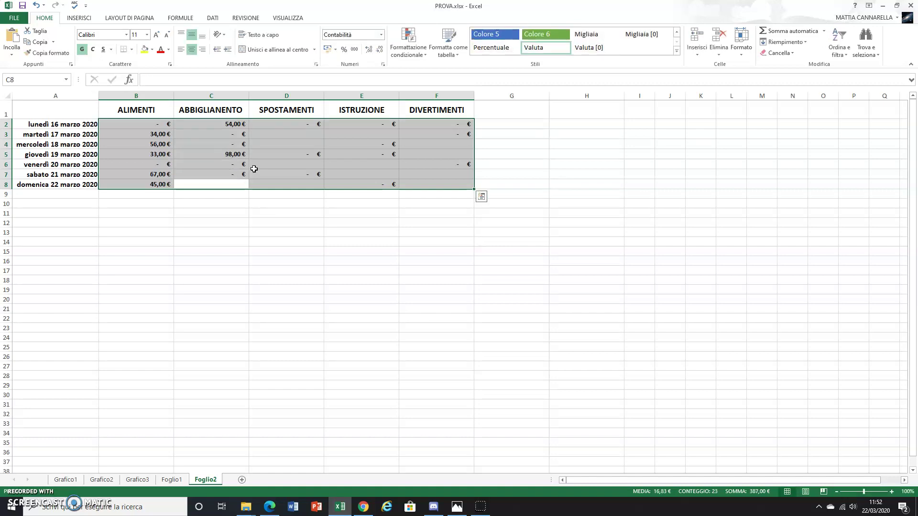
{"action": "type", "text": "77"}
{"action": "key", "text": "Return"}
{"action": "key", "text": "Return"}
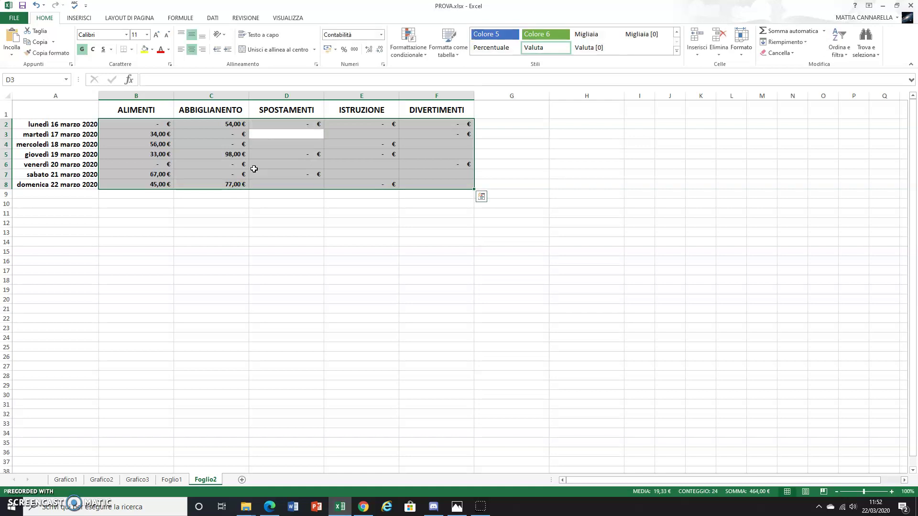
Enter the SPOSTAMENTI, ISTRUZIONE and DIVERTIMENTI amounts, e.g. 34, 54, 12, 79, 22, 23 and 90.
{"action": "type", "text": "34"}
{"action": "key", "text": "Return"}
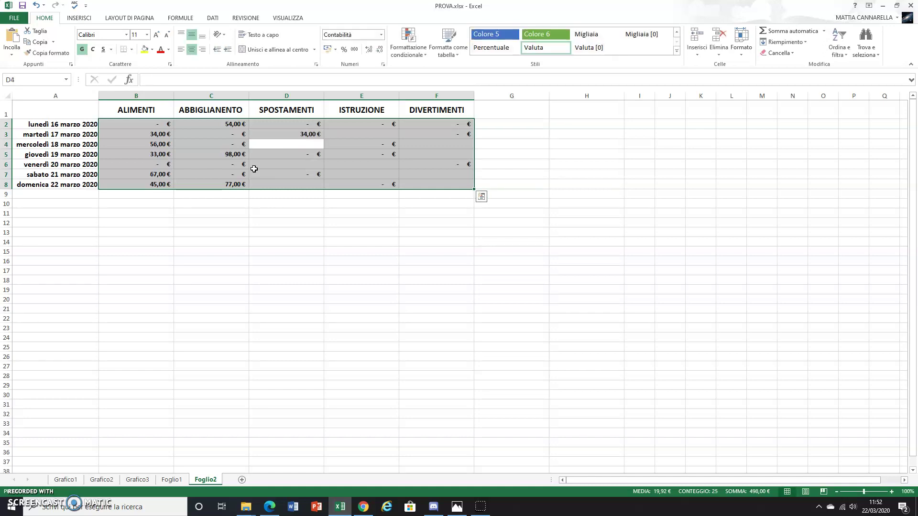
{"action": "type", "text": "54"}
{"action": "key", "text": "Return"}
{"action": "key", "text": "Return"}
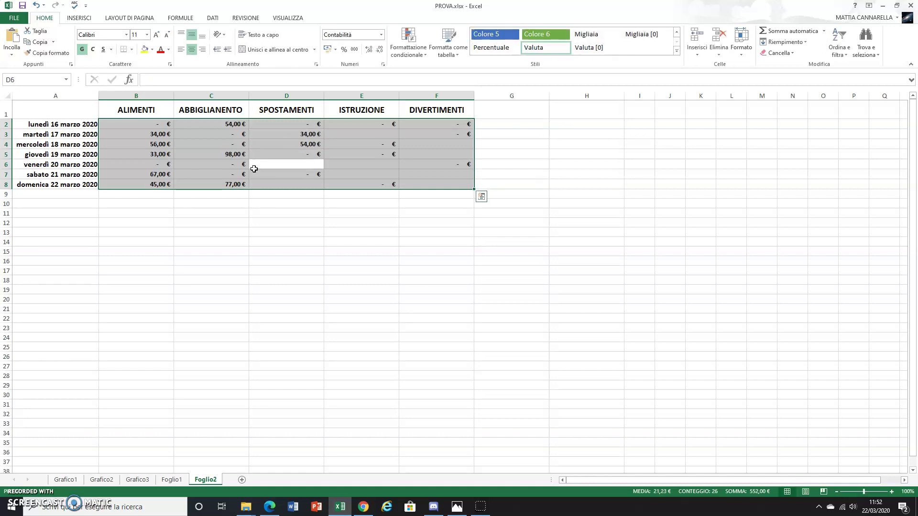
{"action": "type", "text": "12"}
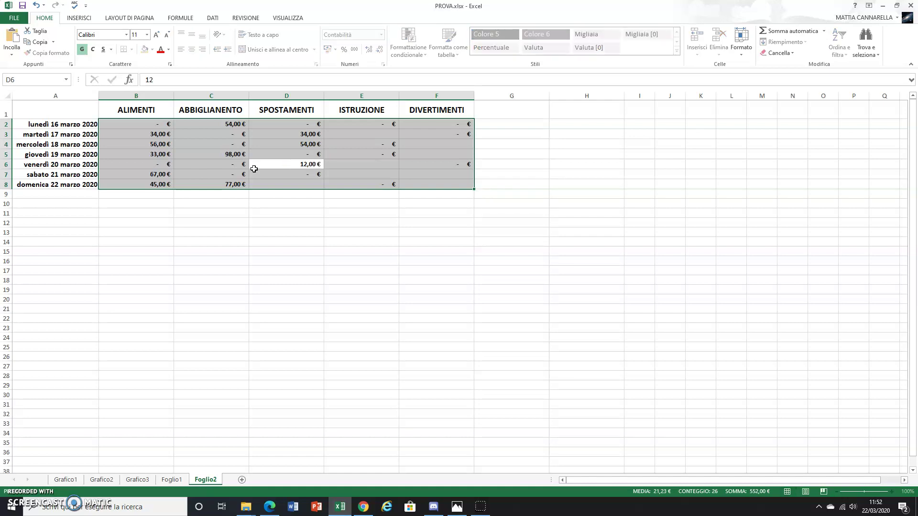
{"action": "key", "text": "Return"}
{"action": "key", "text": "Return"}
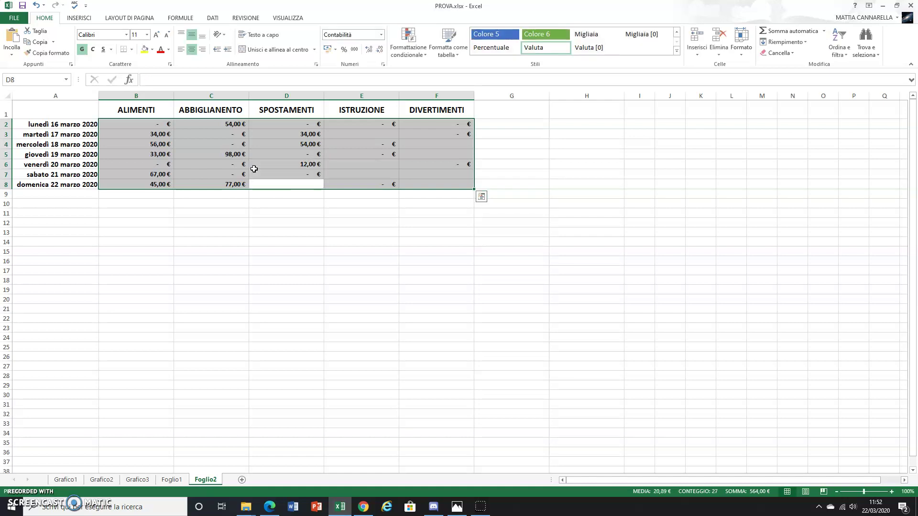
{"action": "type", "text": "0"}
{"action": "key", "text": "Return"}
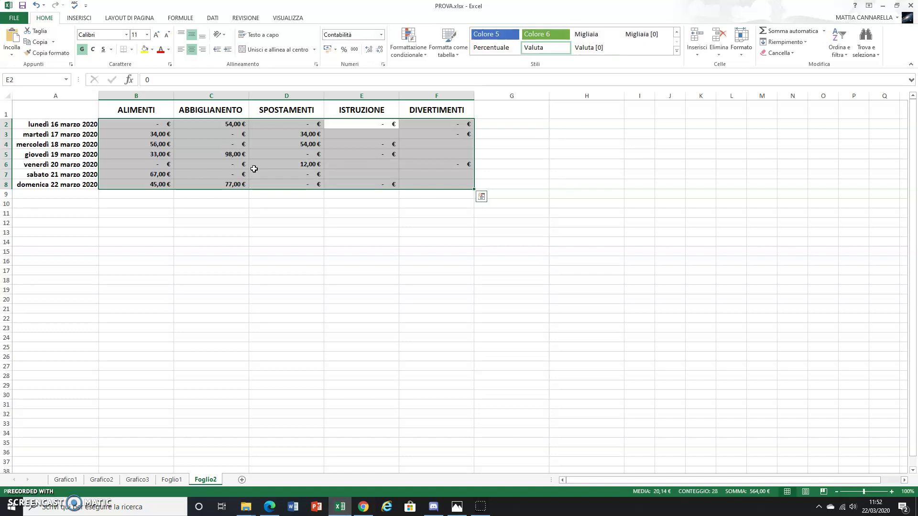
{"action": "key", "text": "Return"}
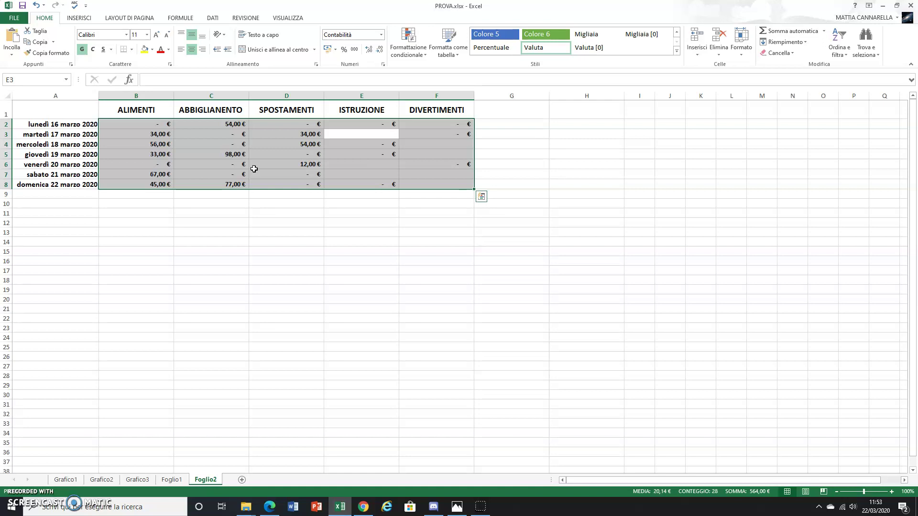
{"action": "type", "text": "7"}
{"action": "key", "text": "Return"}
{"action": "key", "text": "Return"}
{"action": "key", "text": "Return"}
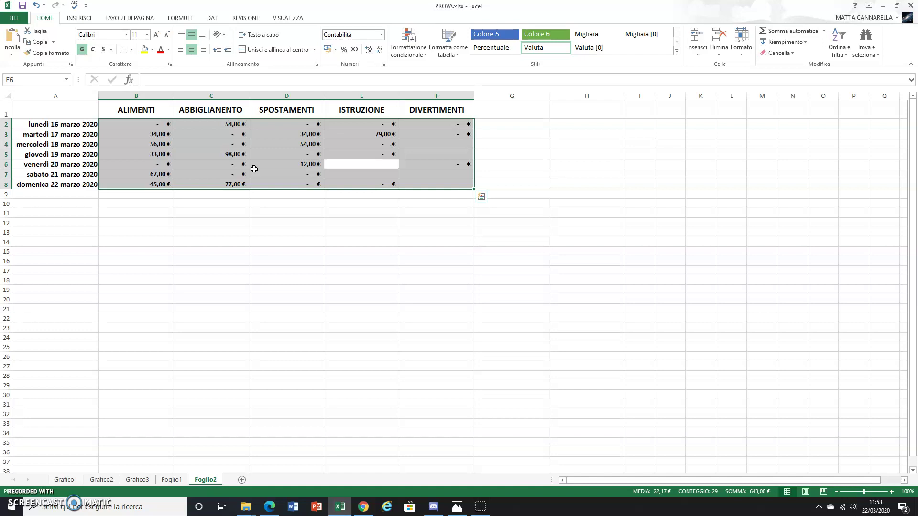
{"action": "type", "text": "22"}
{"action": "key", "text": "Return"}
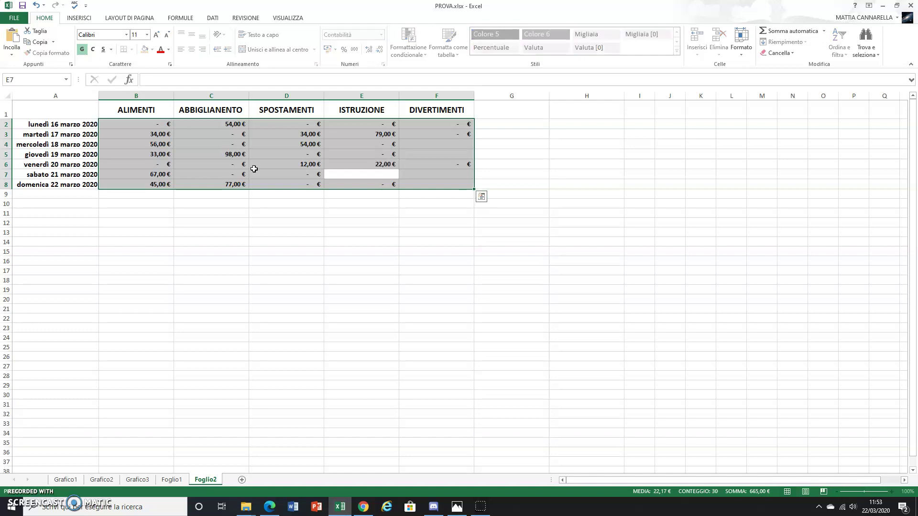
{"action": "type", "text": "12"}
{"action": "key", "text": "Return"}
{"action": "key", "text": "Return"}
{"action": "key", "text": "Return"}
{"action": "key", "text": "Return"}
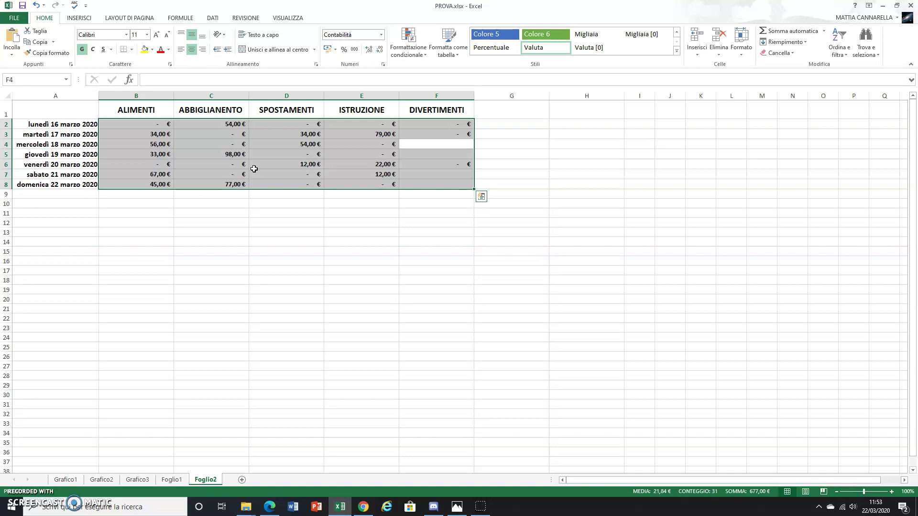
{"action": "type", "text": "23"}
{"action": "key", "text": "Return"}
{"action": "type", "text": "4"}
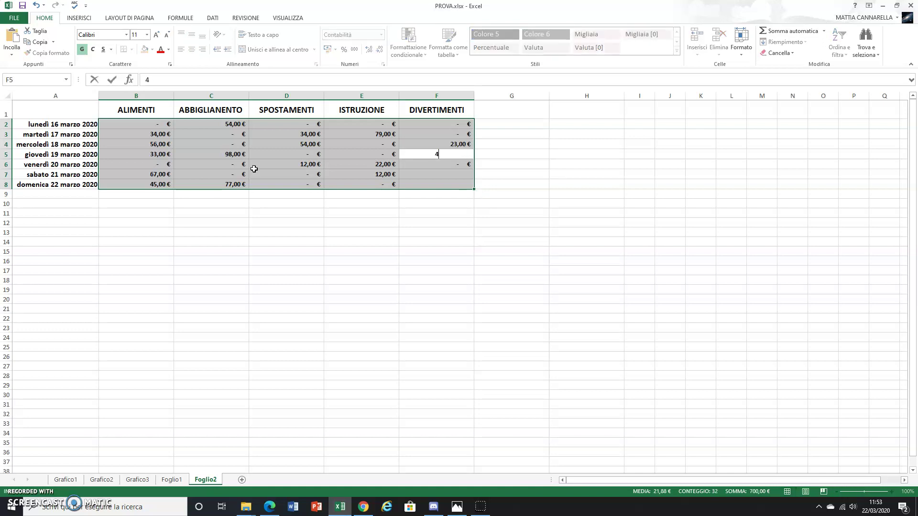
{"action": "type", "text": "3,00 €"}
{"action": "key", "text": "Return"}
{"action": "key", "text": "Return"}
{"action": "type", "text": "54"}
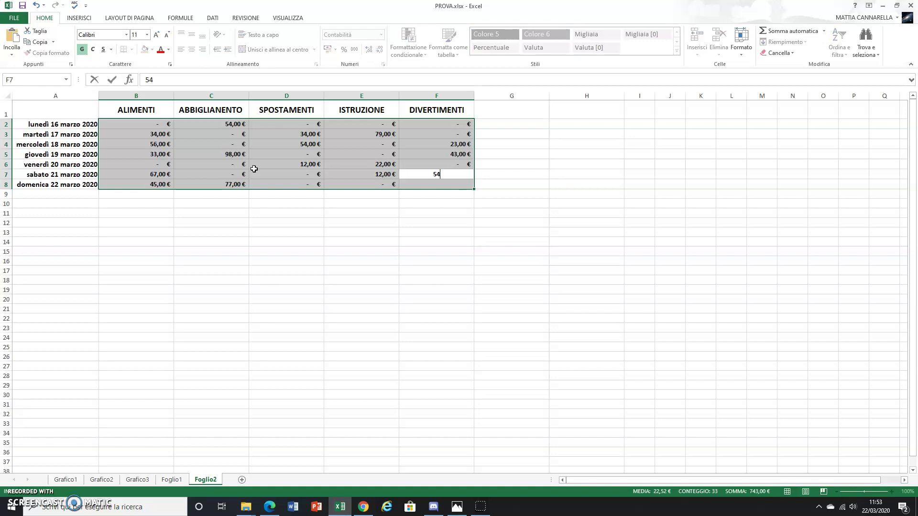
{"action": "key", "text": "Return"}
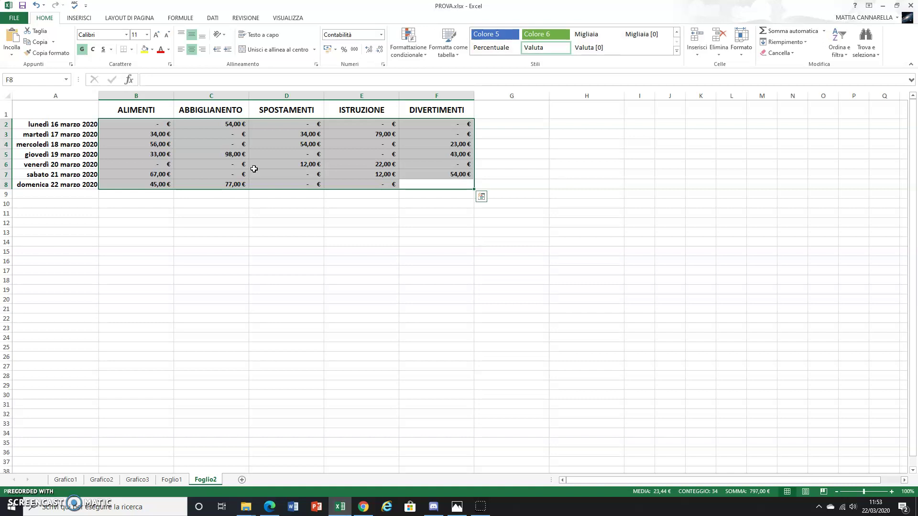
{"action": "type", "text": "90"}
{"action": "key", "text": "Return"}
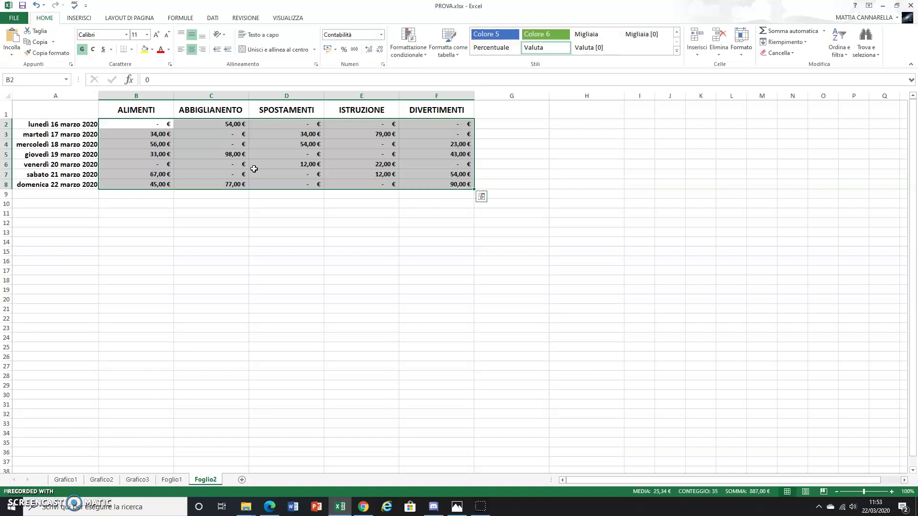
{"action": "left_click", "coordinate": [170, 223]}
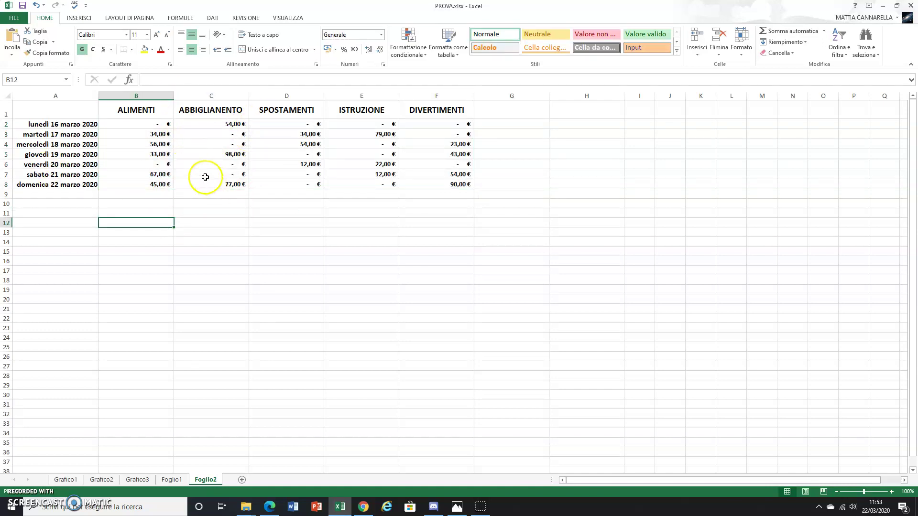
Type the labels somma, media and max into A10:A12.
{"action": "left_click", "coordinate": [56, 193]}
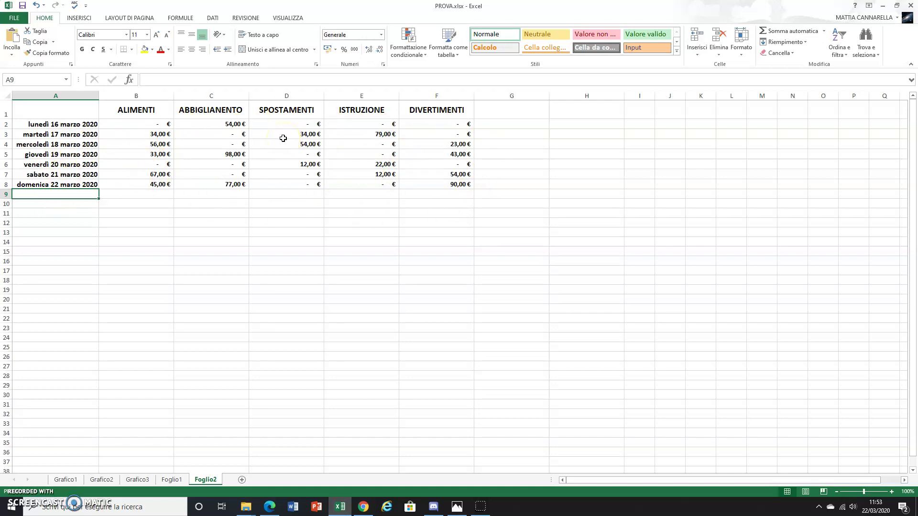
{"action": "left_click", "coordinate": [71, 203]}
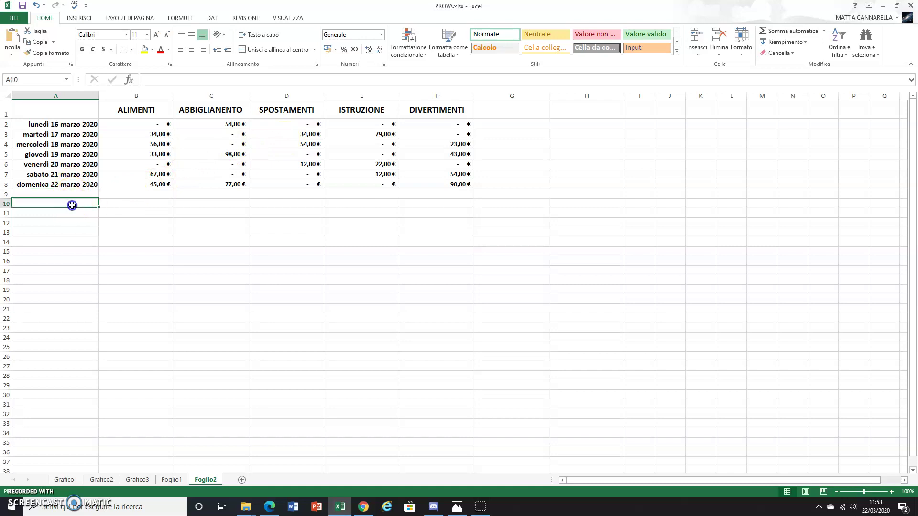
{"action": "left_click", "coordinate": [72, 213]}
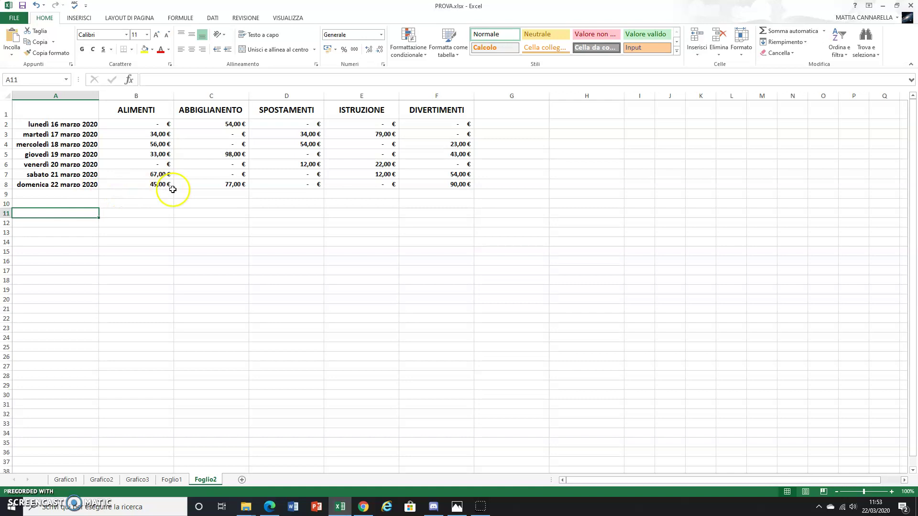
{"action": "left_click", "coordinate": [78, 195]}
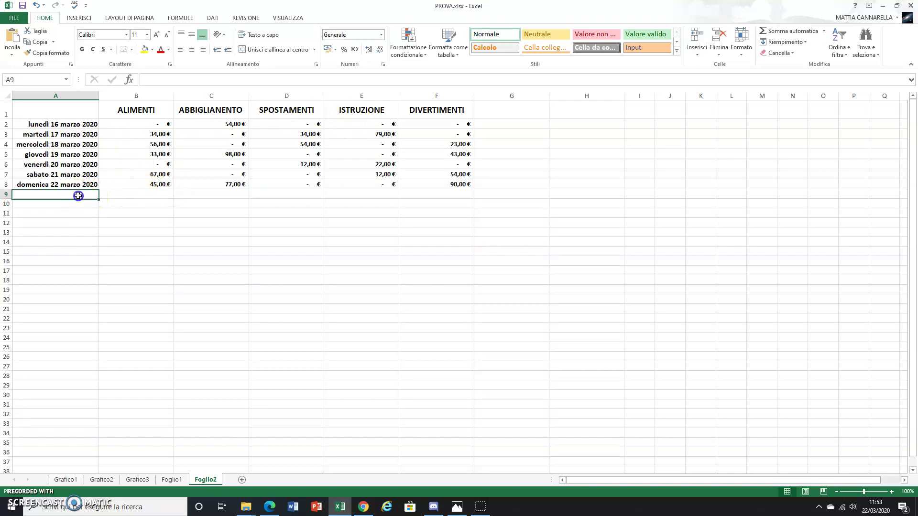
{"action": "left_click", "coordinate": [74, 205]}
{"action": "type", "text": "somma"}
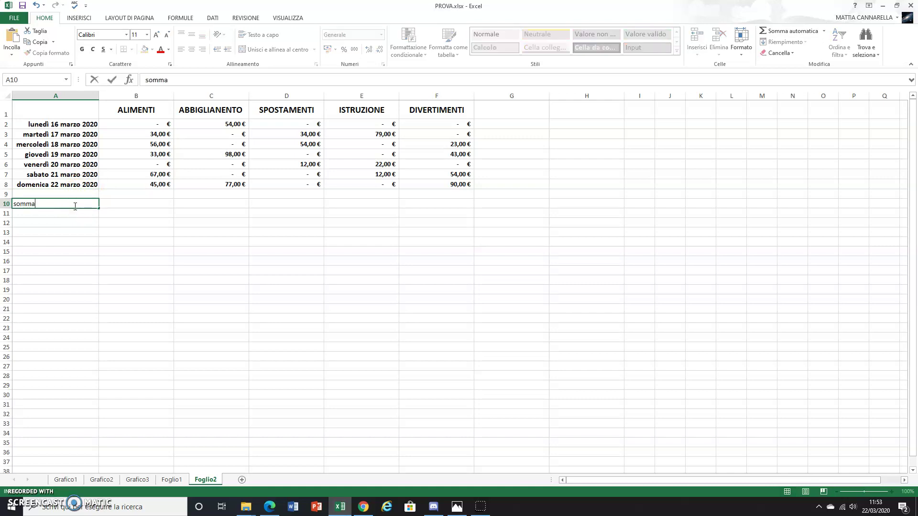
{"action": "key", "text": "Return"}
{"action": "type", "text": "media"}
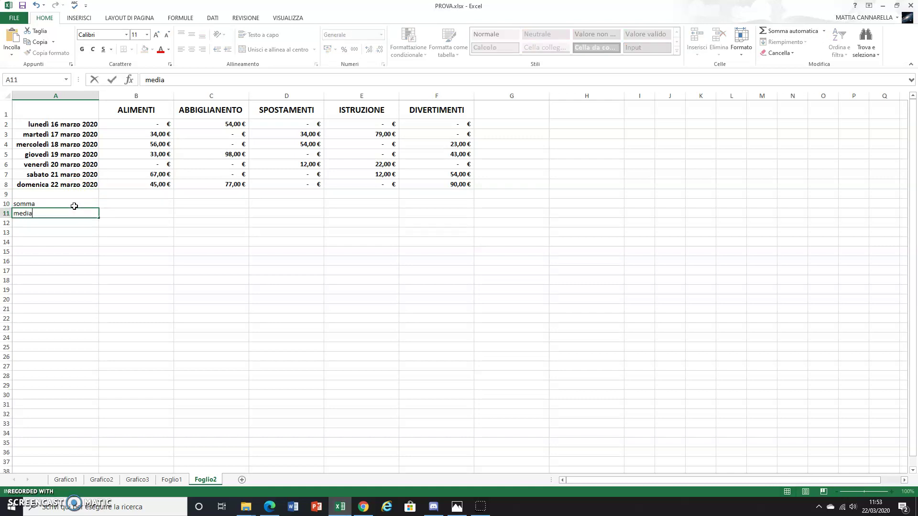
{"action": "key", "text": "Return"}
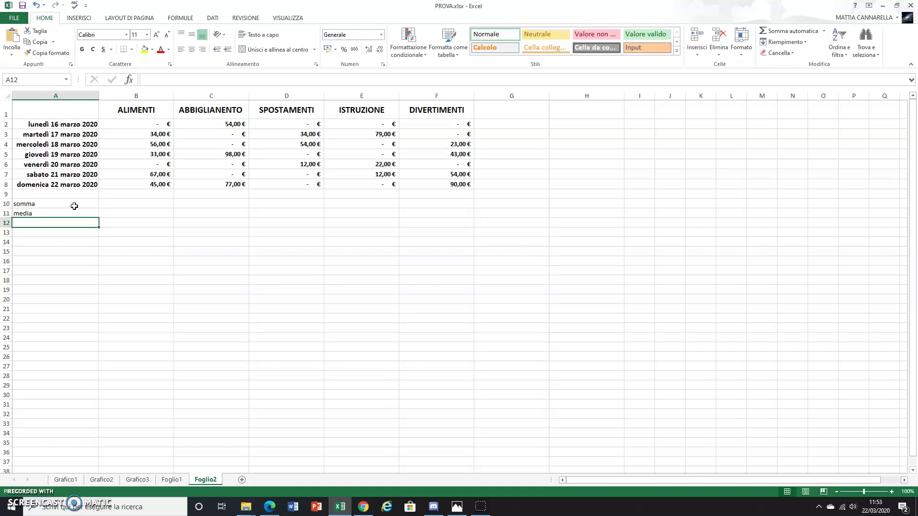
{"action": "type", "text": "s"}
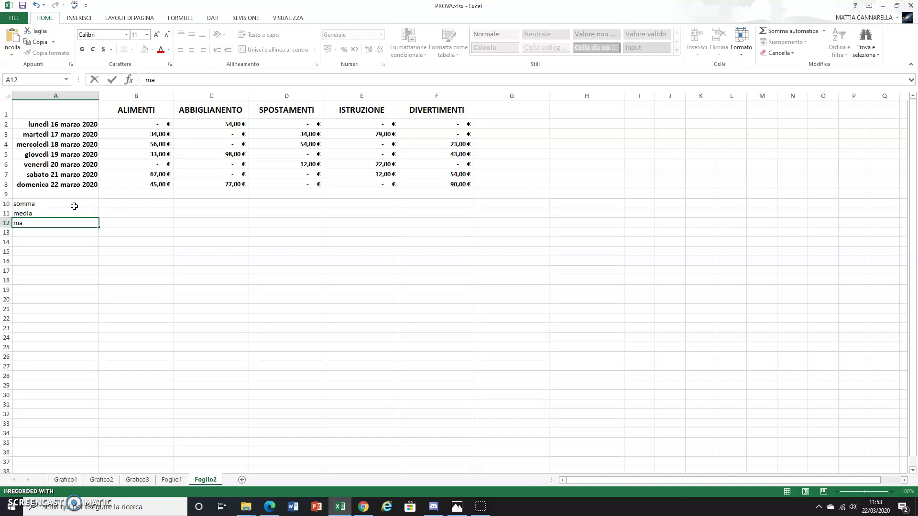
{"action": "type", "text": "x"}
{"action": "key", "text": "Return"}
Copy a date cell's bold formatting onto A10:A12 with Copia formato.
{"action": "left_click", "coordinate": [49, 221]}
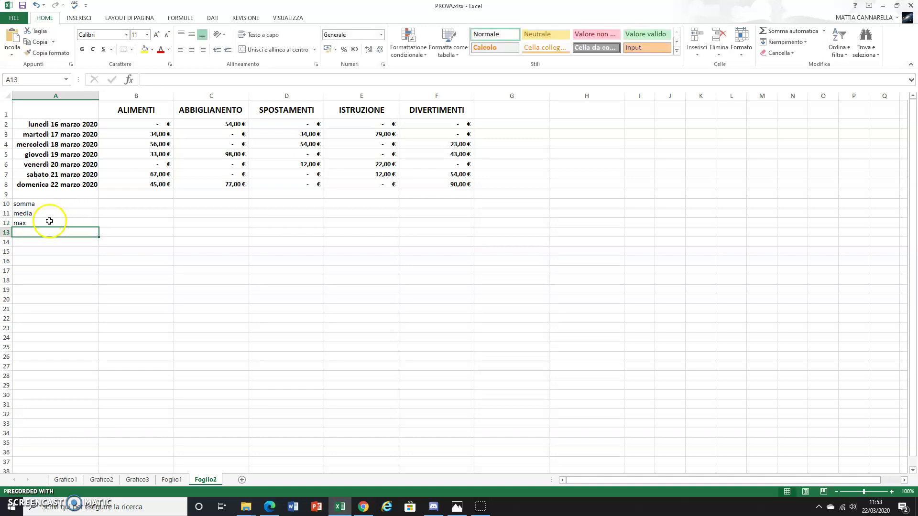
{"action": "left_click", "coordinate": [53, 176]}
{"action": "left_click", "coordinate": [48, 52]}
{"action": "left_click_drag", "start_coordinate": [38, 204], "coordinate": [55, 224]}
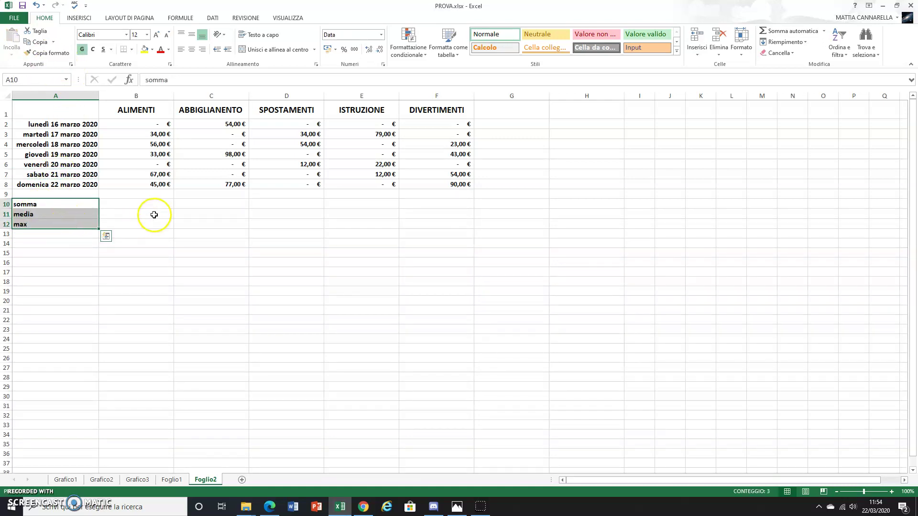
Use AutoSum on B2:F10 to total each category in row 10, from 235,00 € to 210,00 €.
{"action": "left_click", "coordinate": [155, 206]}
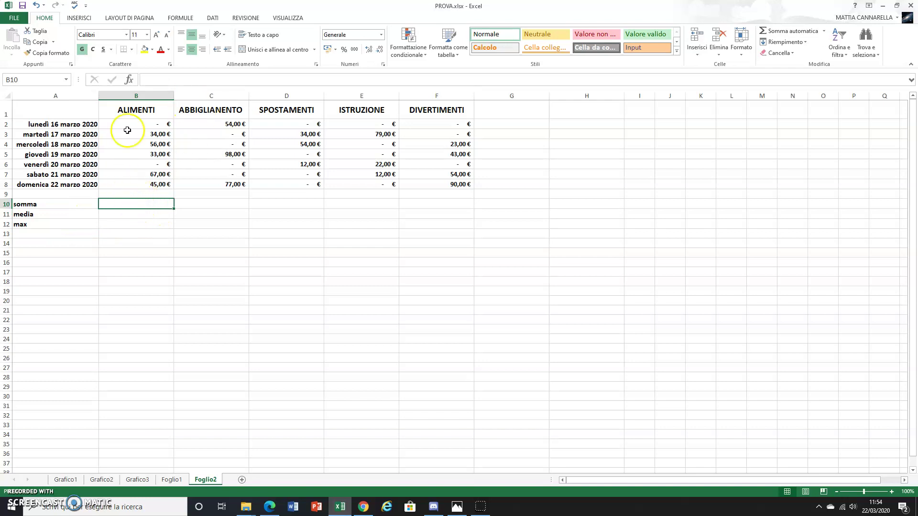
{"action": "left_click", "coordinate": [133, 204]}
{"action": "mouse_move", "coordinate": [165, 201]}
{"action": "left_mouse_down"}
{"action": "mouse_move", "coordinate": [417, 204]}
{"action": "mouse_move", "coordinate": [419, 124]}
{"action": "left_mouse_up"}
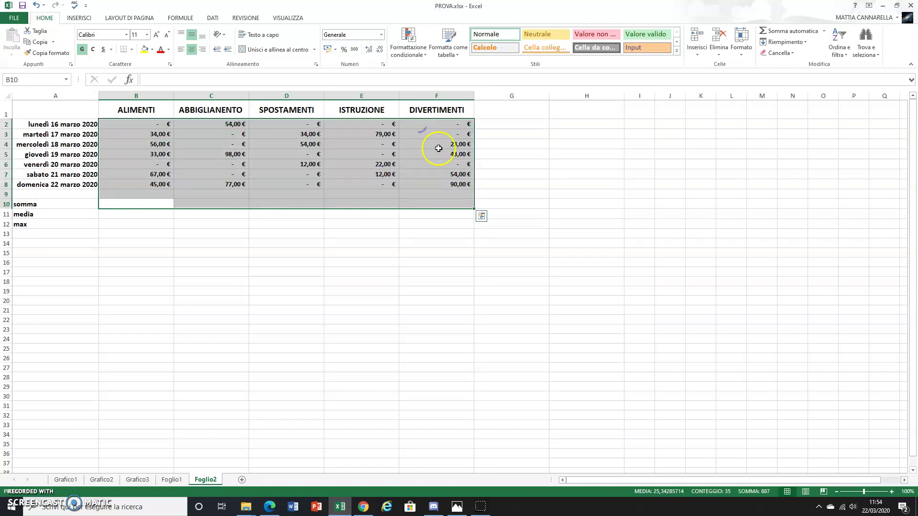
{"action": "left_click", "coordinate": [793, 34]}
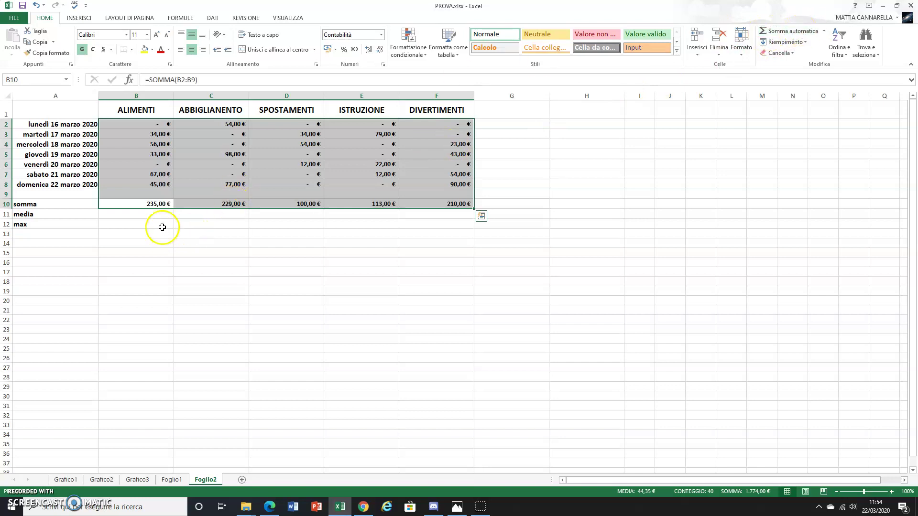
{"action": "left_click", "coordinate": [141, 214]}
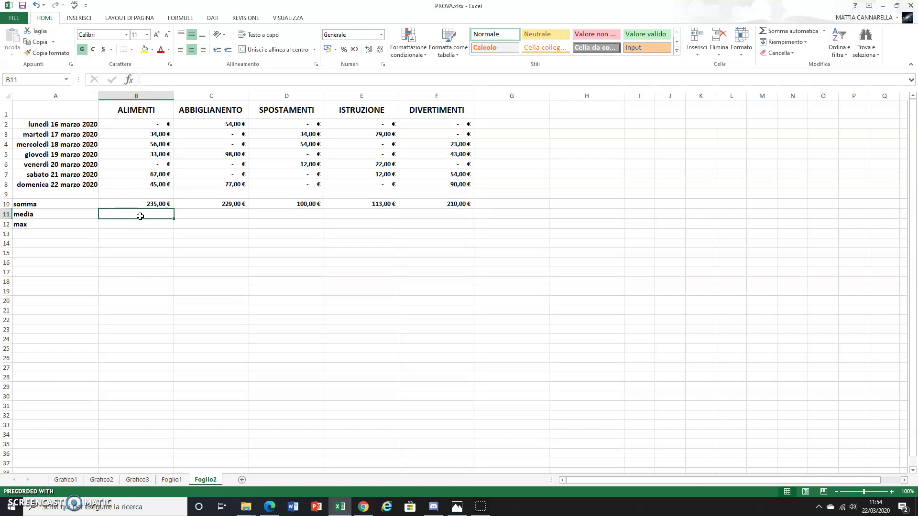
Enter =MEDIA(B2:B8) in B11 for the ALIMENTI weekly average.
{"action": "type", "text": "=media("}
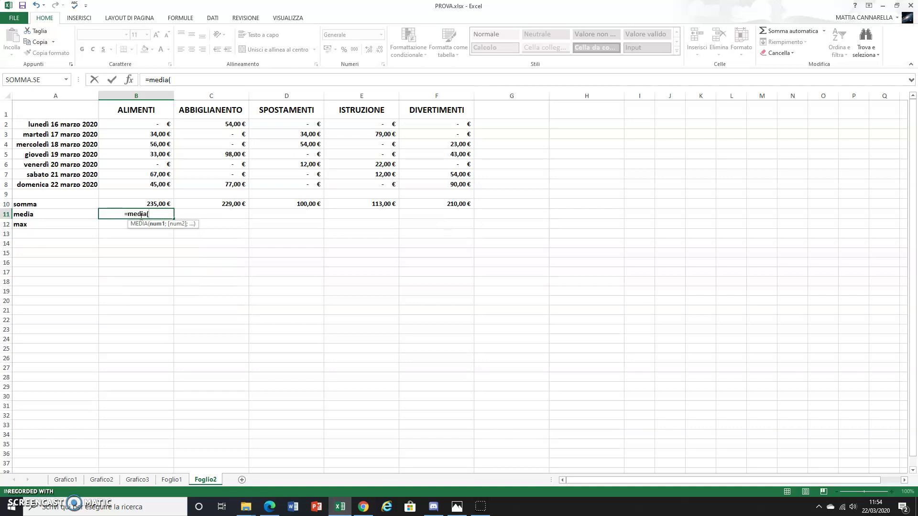
{"action": "left_click_drag", "start_coordinate": [164, 123], "coordinate": [166, 203]}
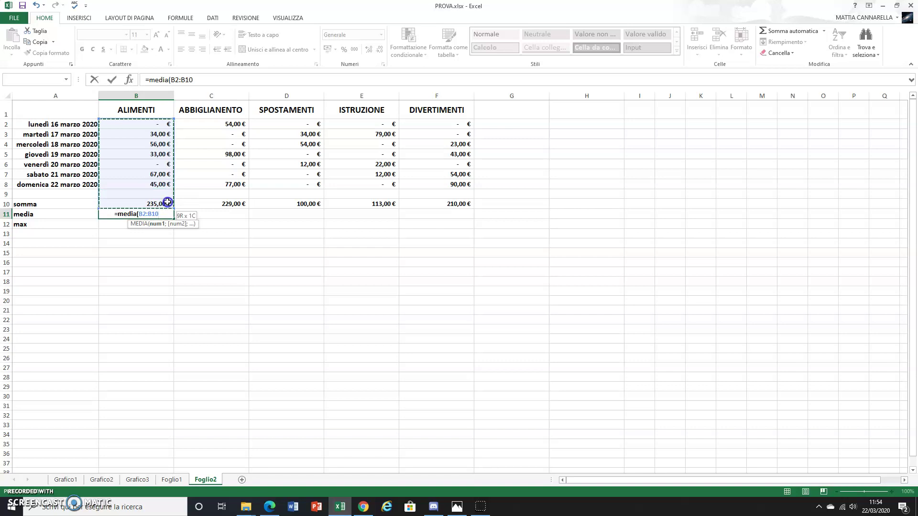
{"action": "left_click_drag", "start_coordinate": [165, 204], "coordinate": [169, 187]}
{"action": "key", "text": "Return"}
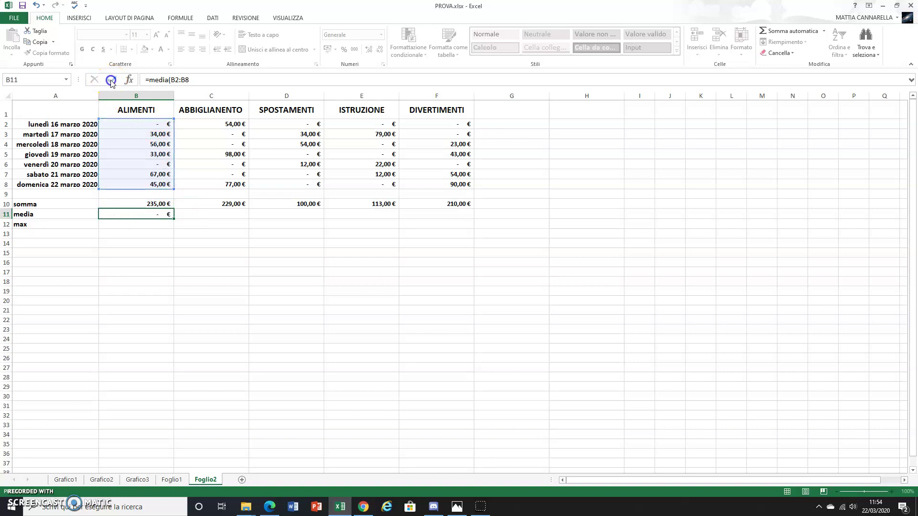
Enter =MAX(B2:B8) in B12 and fill both summary formulas right to column F.
{"action": "left_click", "coordinate": [128, 225]}
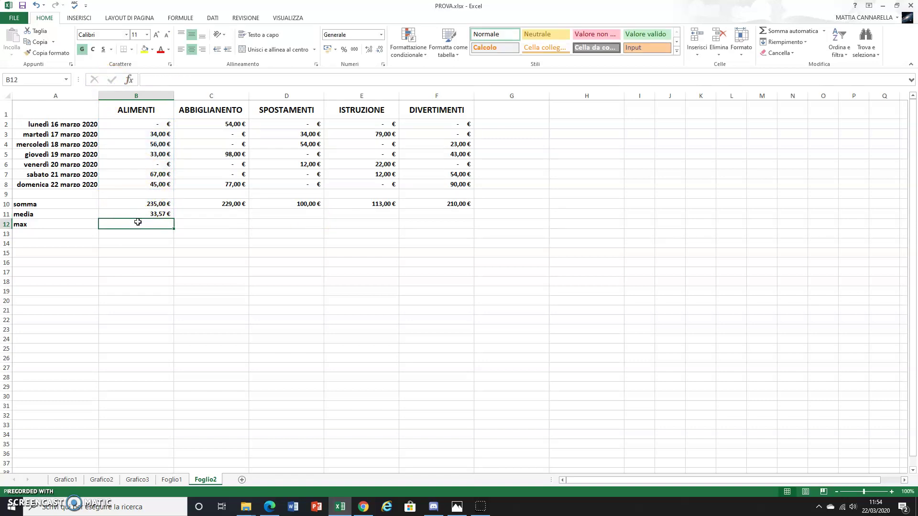
{"action": "type", "text": "=max"}
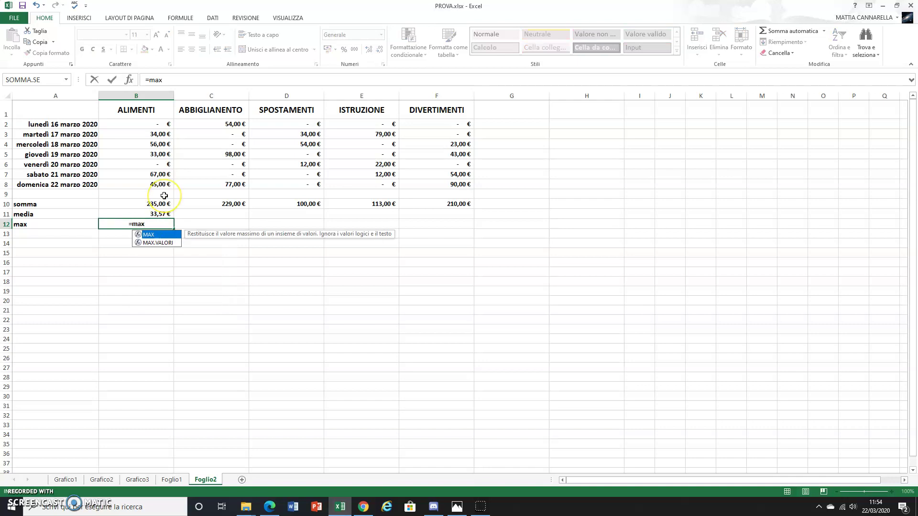
{"action": "type", "text": "("}
{"action": "mouse_move", "coordinate": [164, 124]}
{"action": "left_mouse_down"}
{"action": "mouse_move", "coordinate": [166, 185]}
{"action": "mouse_move", "coordinate": [156, 223]}
{"action": "left_mouse_up"}
{"action": "left_click", "coordinate": [112, 79]}
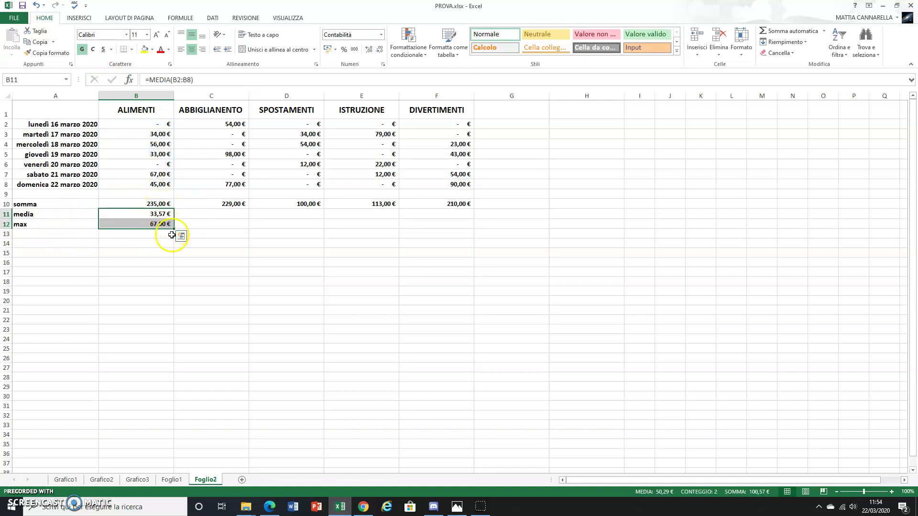
{"action": "left_click_drag", "start_coordinate": [173, 229], "coordinate": [467, 224]}
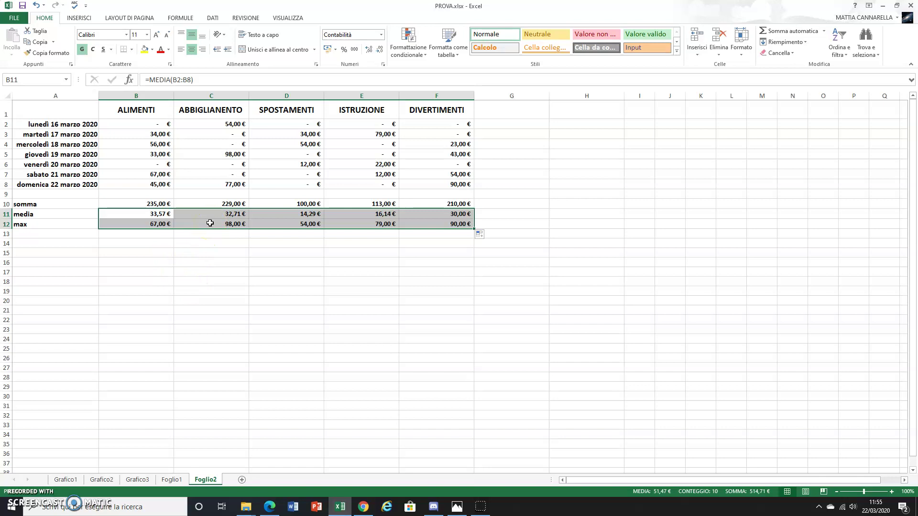
{"action": "left_click", "coordinate": [129, 252]}
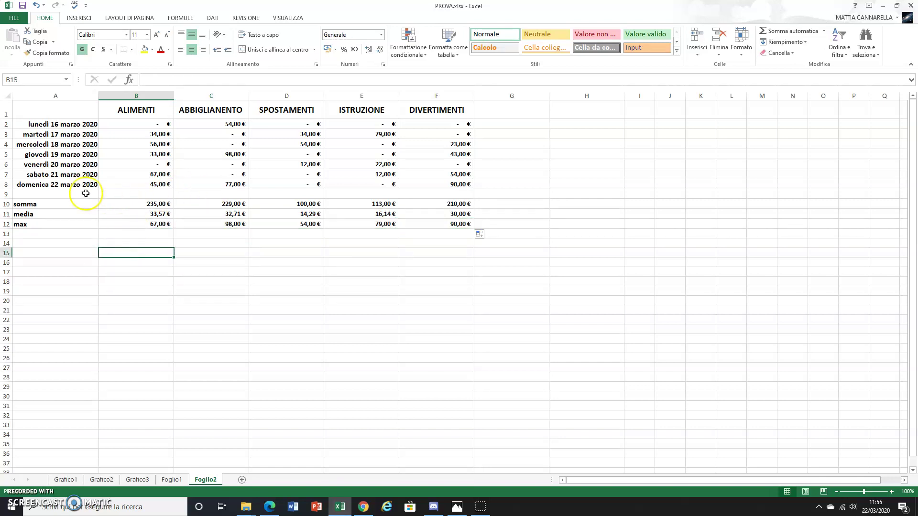
{"action": "left_click", "coordinate": [9, 195]}
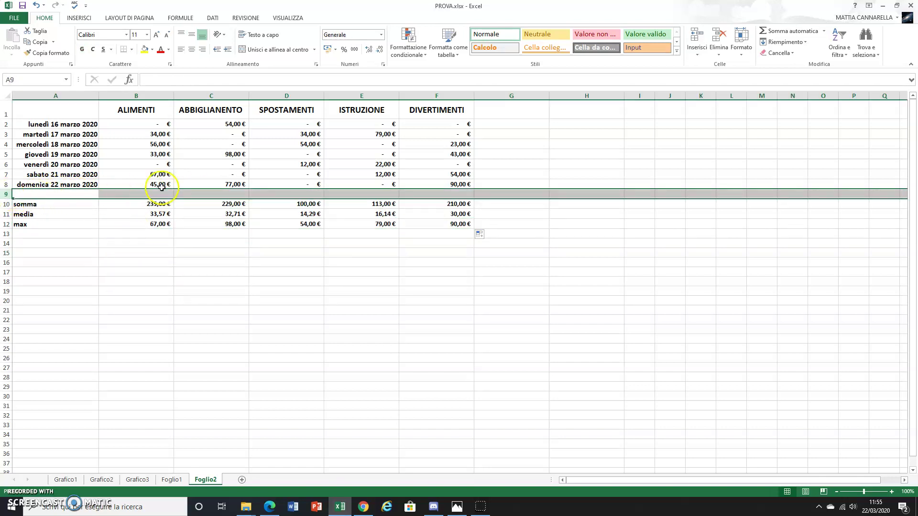
{"action": "left_click", "coordinate": [253, 244]}
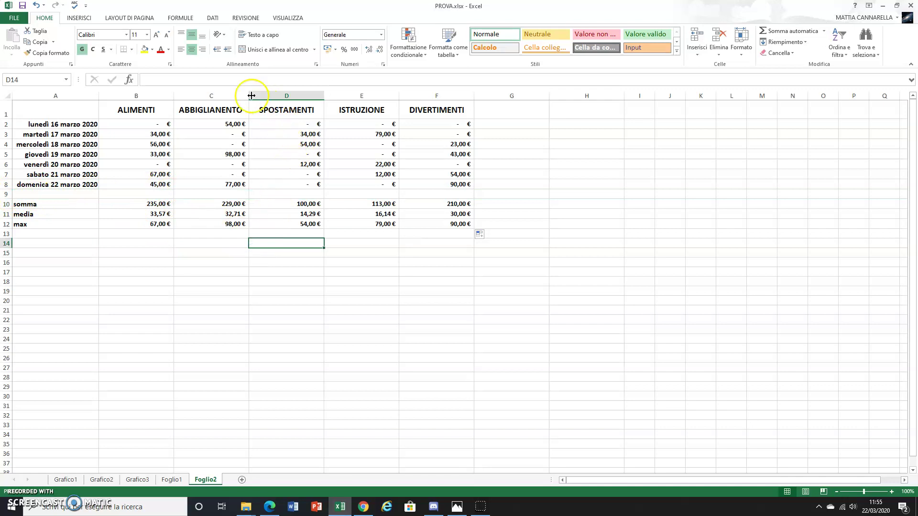
{"action": "left_click", "coordinate": [6, 164]}
{"action": "left_click", "coordinate": [6, 154]}
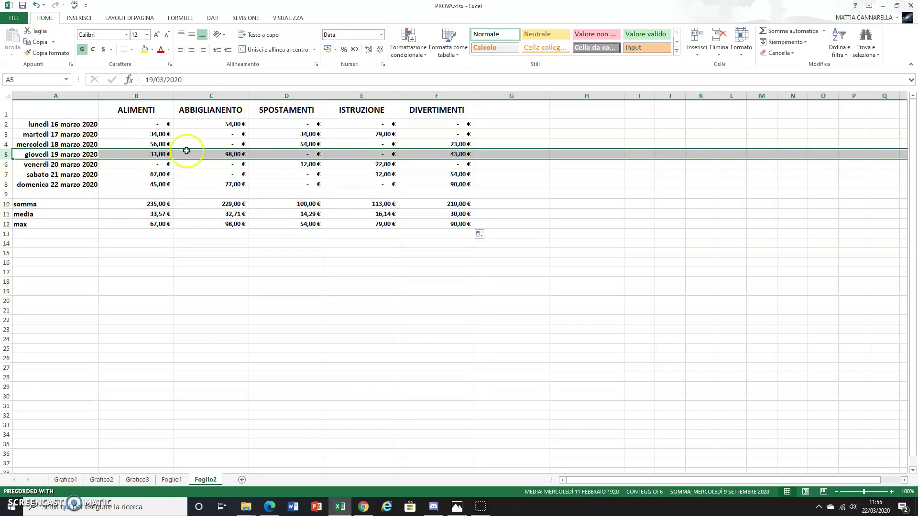
{"action": "left_click", "coordinate": [706, 39]}
{"action": "left_click", "coordinate": [404, 291]}
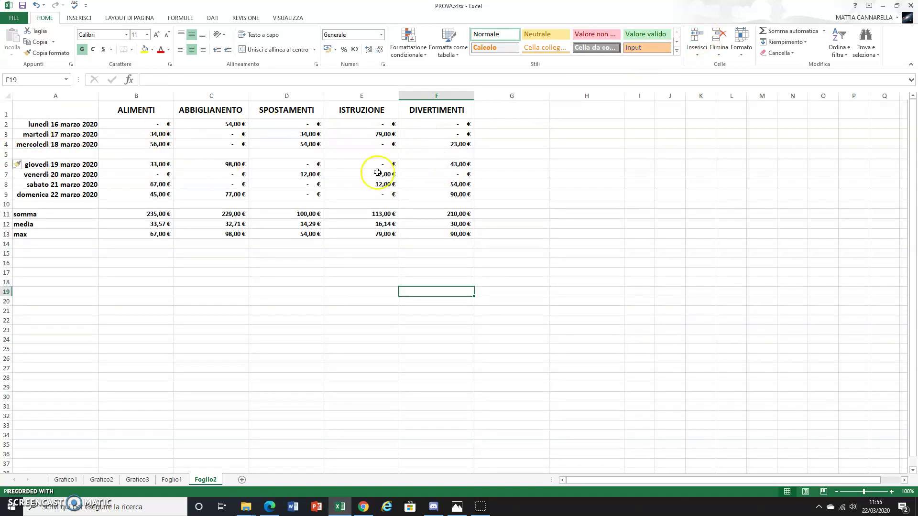
{"action": "left_click", "coordinate": [7, 153]}
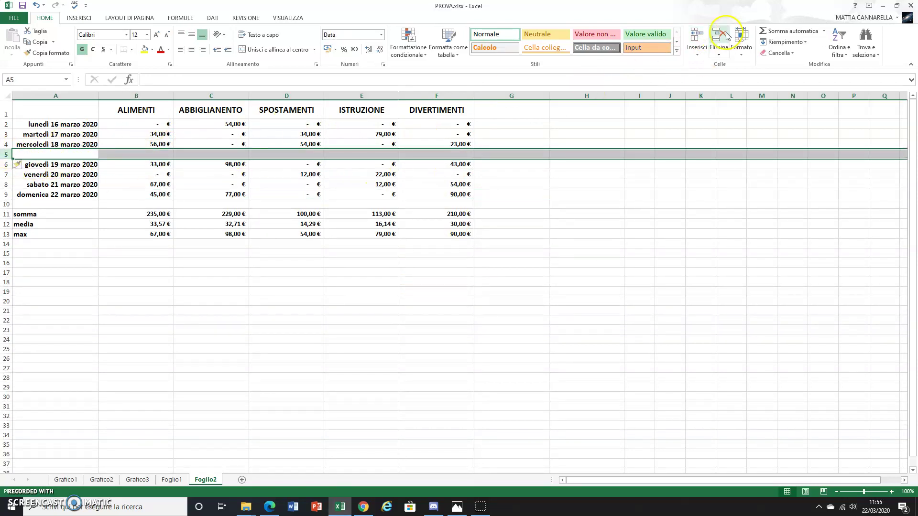
{"action": "left_click", "coordinate": [719, 38]}
{"action": "left_click", "coordinate": [289, 96]}
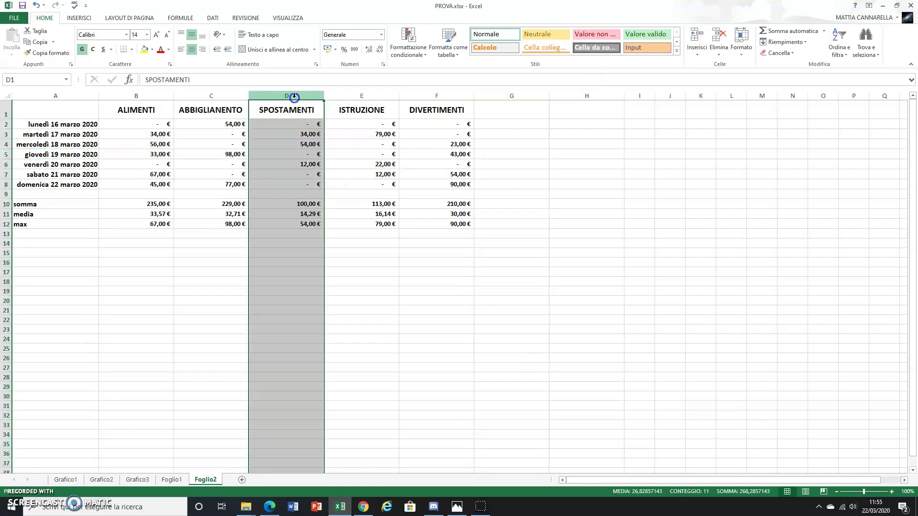
{"action": "left_click", "coordinate": [697, 38]}
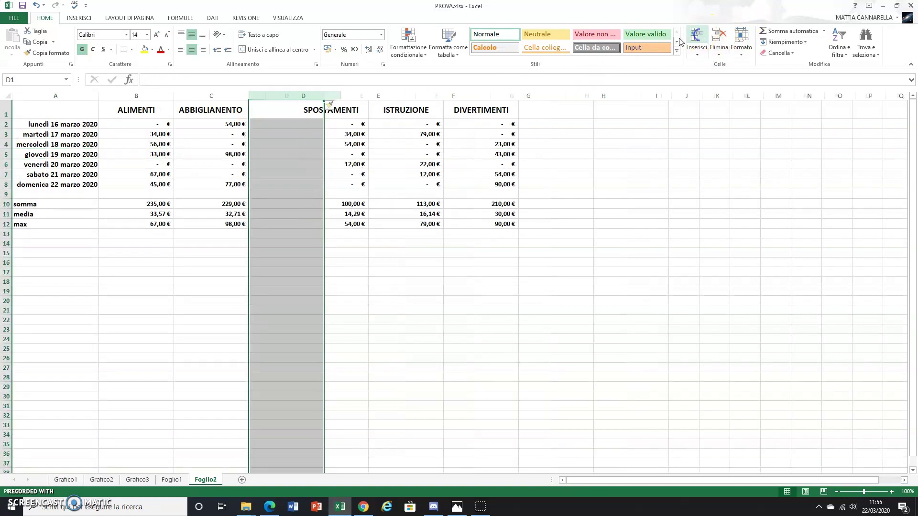
{"action": "left_click", "coordinate": [378, 184]}
{"action": "left_click", "coordinate": [286, 96]}
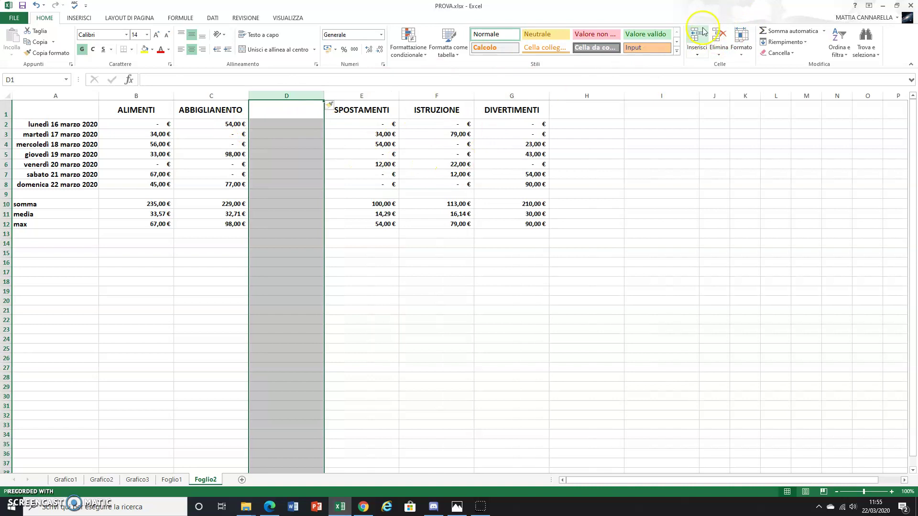
{"action": "left_click", "coordinate": [719, 39]}
{"action": "left_click", "coordinate": [268, 215]}
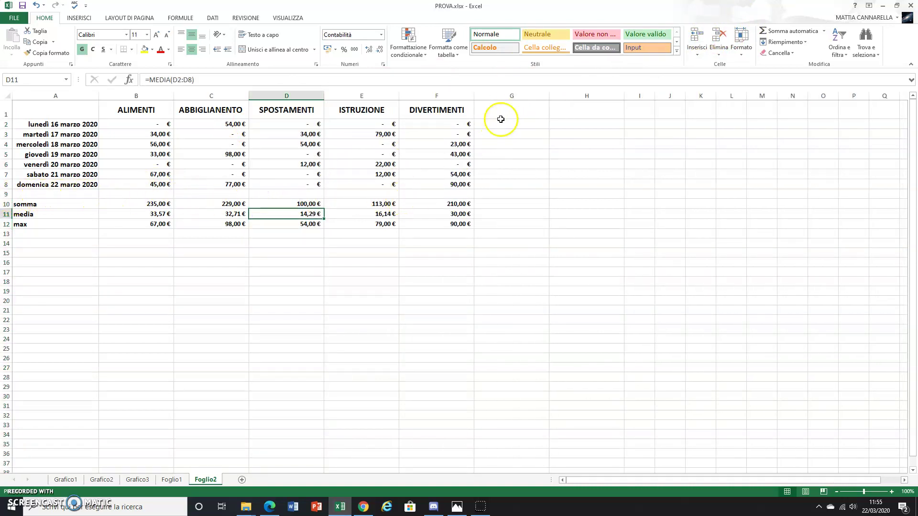
Narrow column G, type somma in H2 and copy media and max into H3:H4.
{"action": "left_click_drag", "start_coordinate": [546, 97], "coordinate": [505, 97]}
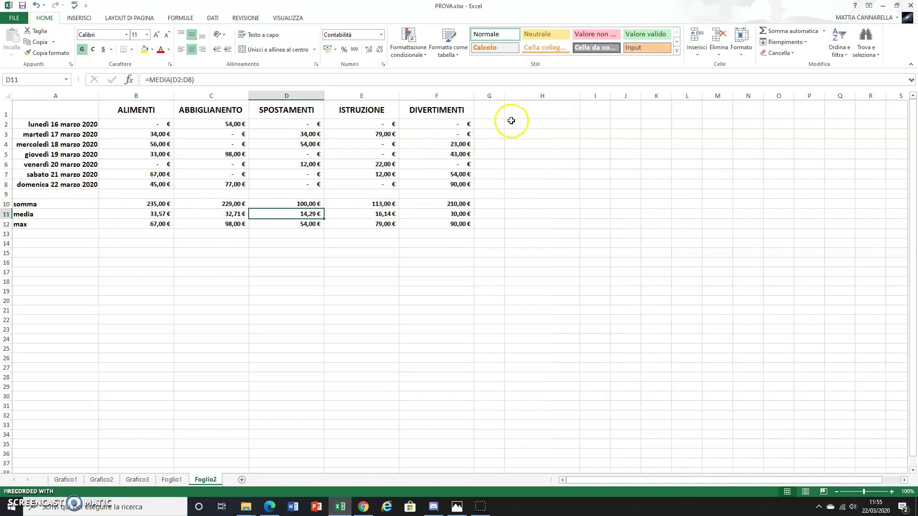
{"action": "left_click", "coordinate": [541, 126]}
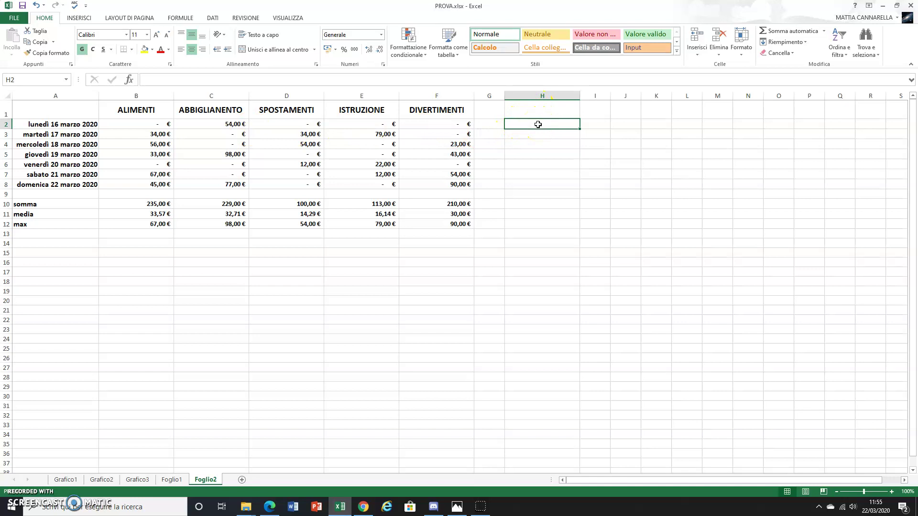
{"action": "type", "text": "somma"}
{"action": "key", "text": "Tab"}
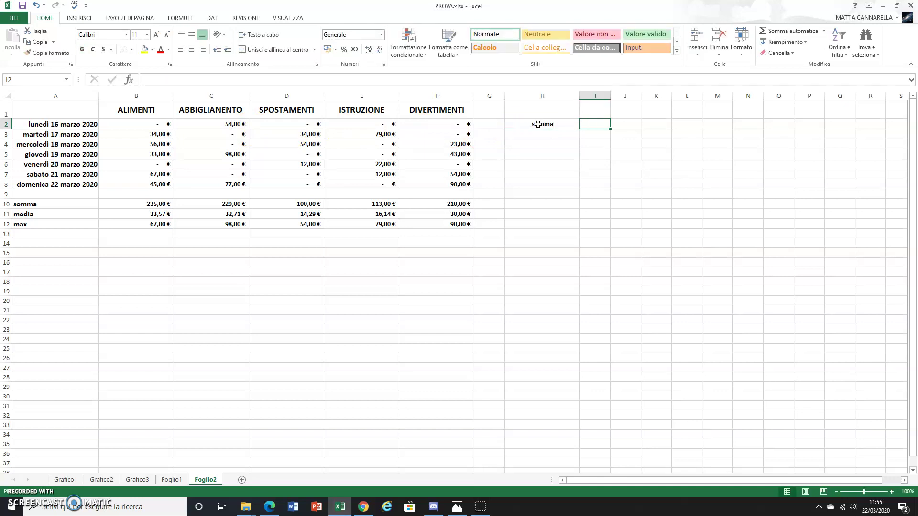
{"action": "mouse_move", "coordinate": [52, 215]}
{"action": "left_mouse_down"}
{"action": "mouse_move", "coordinate": [50, 227]}
{"action": "mouse_move", "coordinate": [577, 139]}
{"action": "left_mouse_up"}
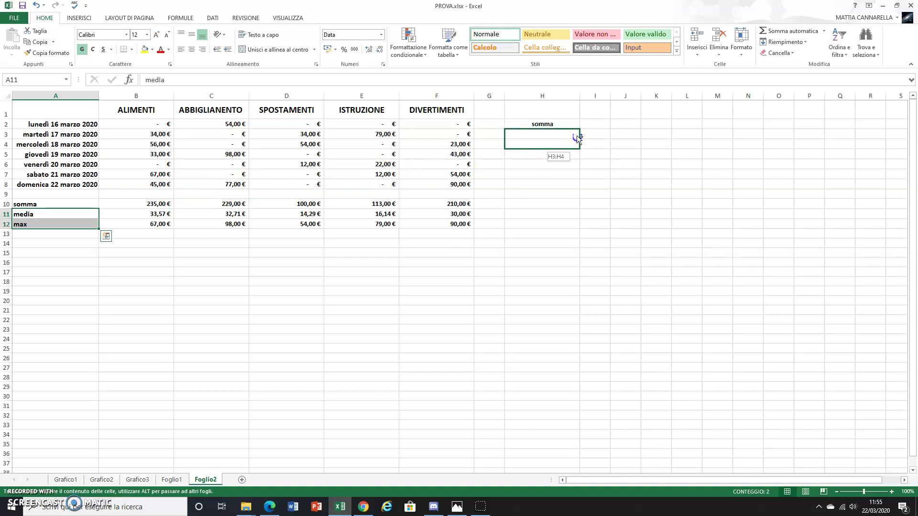
{"action": "left_click_drag", "start_coordinate": [577, 138], "coordinate": [575, 137]}
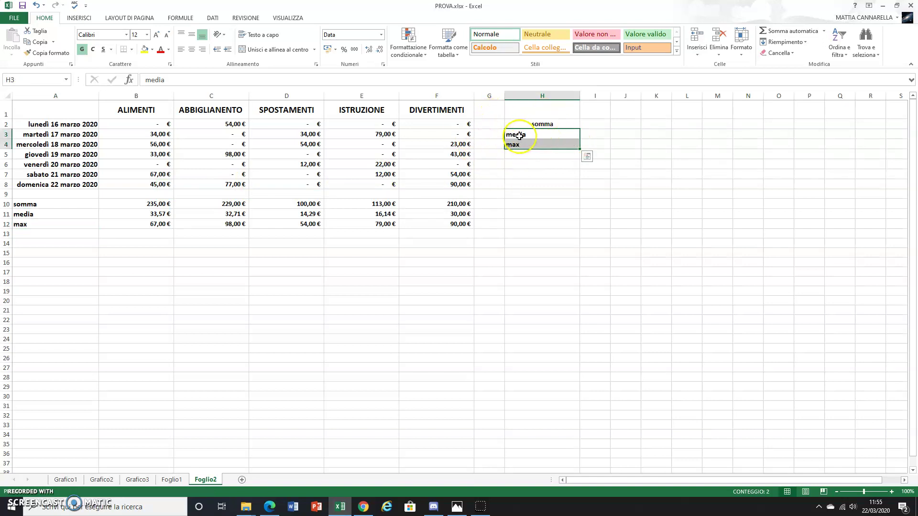
Apply the copied labels' formatting to somma in H2 with Copia formato.
{"action": "left_click", "coordinate": [47, 52]}
{"action": "left_click", "coordinate": [524, 125]}
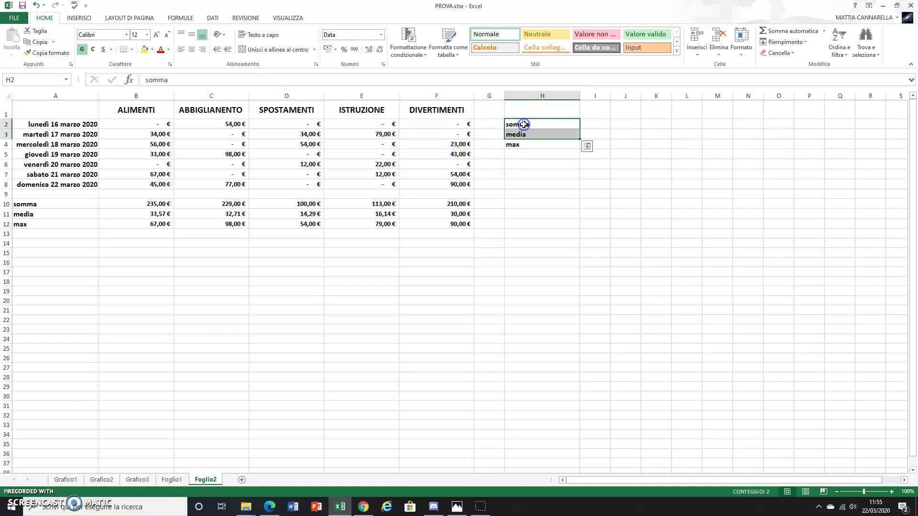
{"action": "left_click", "coordinate": [596, 124]}
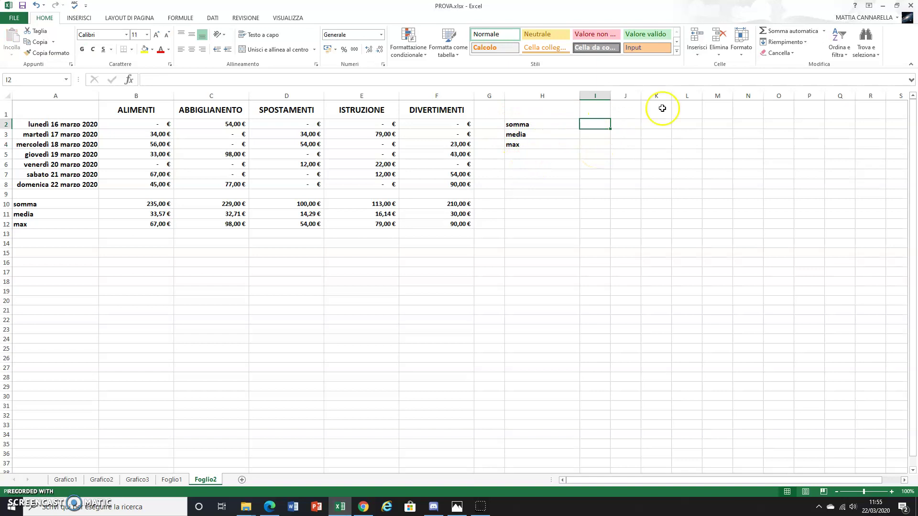
Total Monday's expenses in I2 with AutoSum over B2:F2, giving 54,00 €.
{"action": "left_click", "coordinate": [808, 31]}
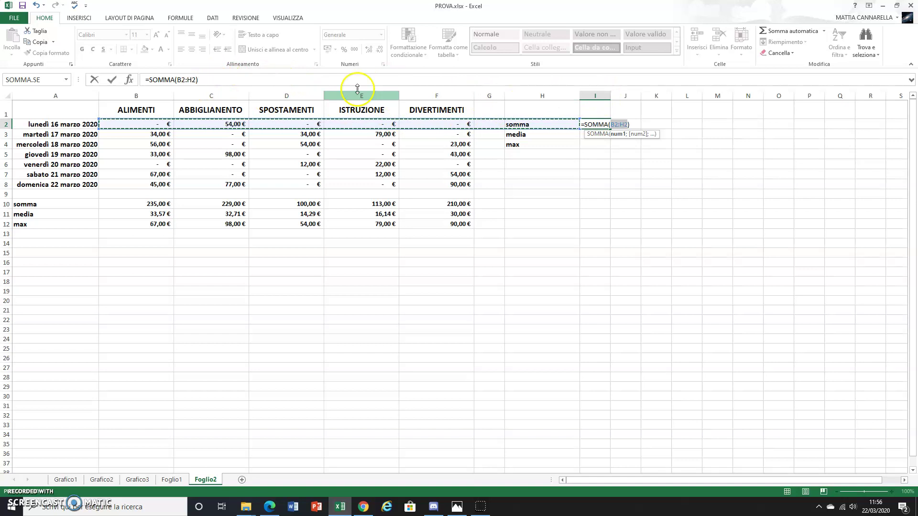
{"action": "left_click", "coordinate": [192, 80]}
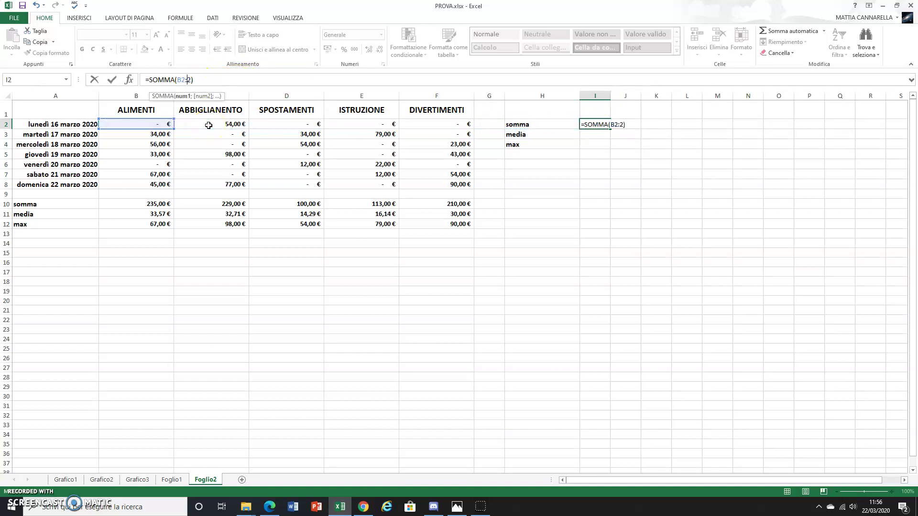
{"action": "type", "text": "F"}
{"action": "key", "text": "Return"}
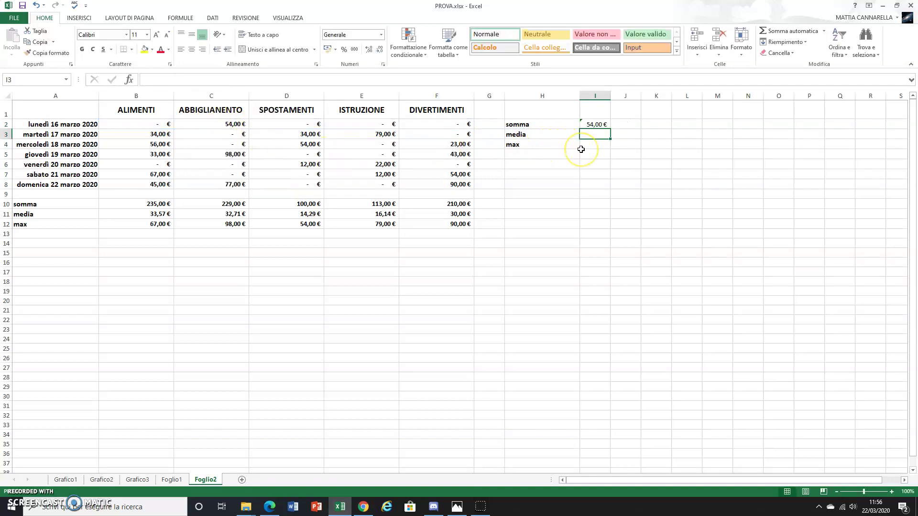
Abandon a mistyped =MEI formula in I3, then paste the media label there and undo it.
{"action": "type", "text": "=ME"}
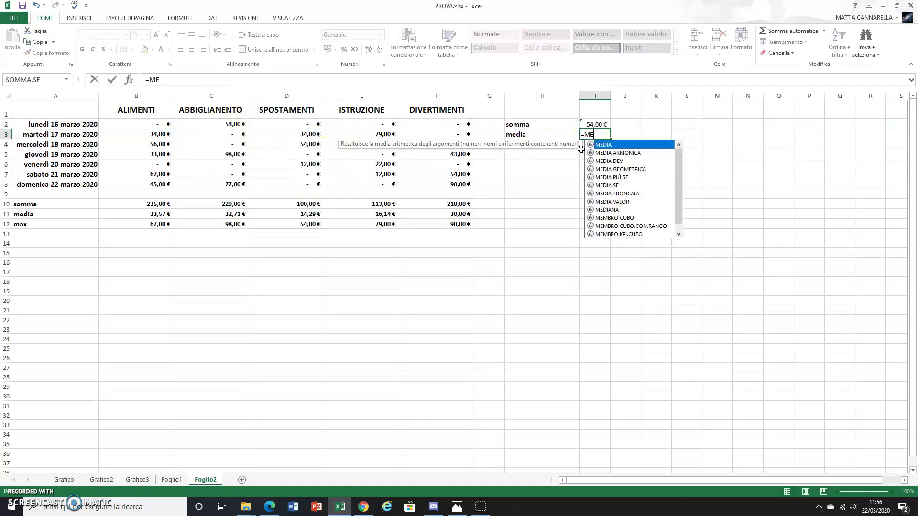
{"action": "type", "text": "I"}
{"action": "key", "text": "BackSpace"}
{"action": "key", "text": "Escape"}
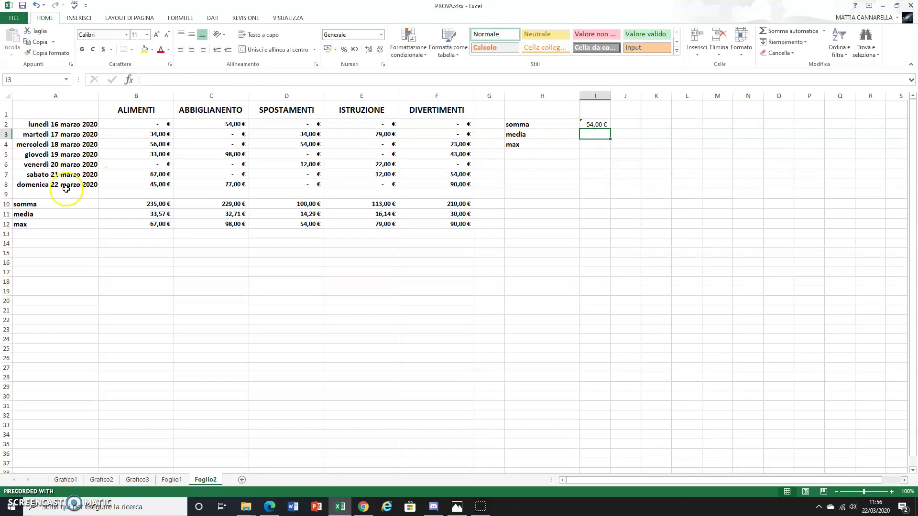
{"action": "left_click", "coordinate": [45, 214]}
{"action": "left_click", "coordinate": [37, 42]}
{"action": "left_click", "coordinate": [595, 134]}
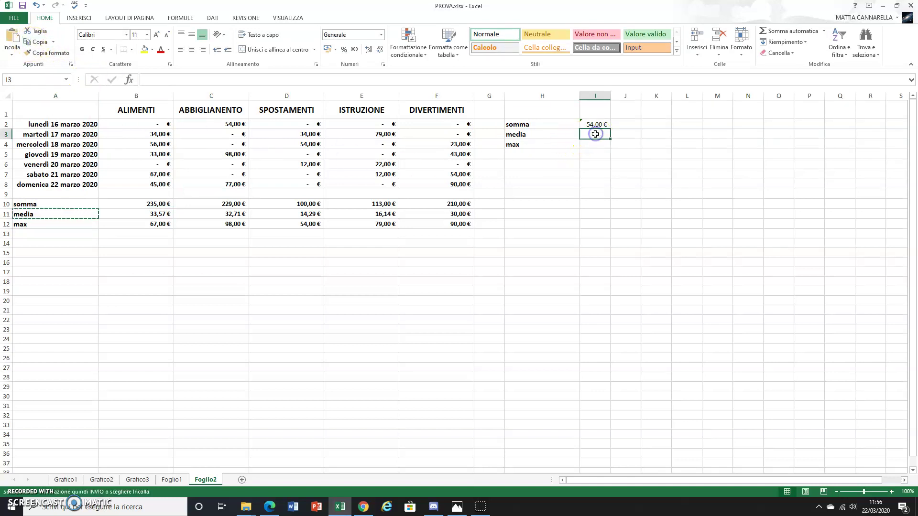
{"action": "key", "text": "Return"}
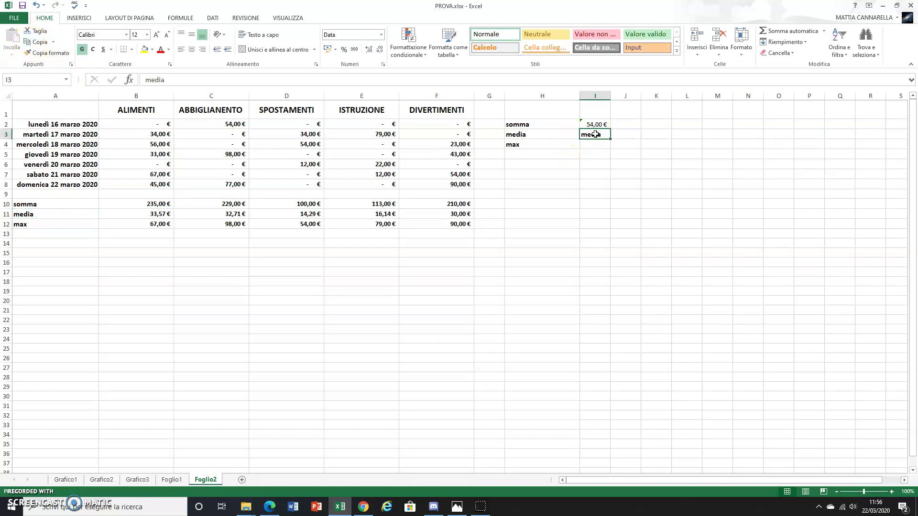
{"action": "key", "text": "ctrl+z"}
{"action": "key", "text": "Escape"}
Copy B11's average formula into I3 and replace #RIF! with B3:F3, showing 29,40 €.
{"action": "left_click", "coordinate": [156, 218]}
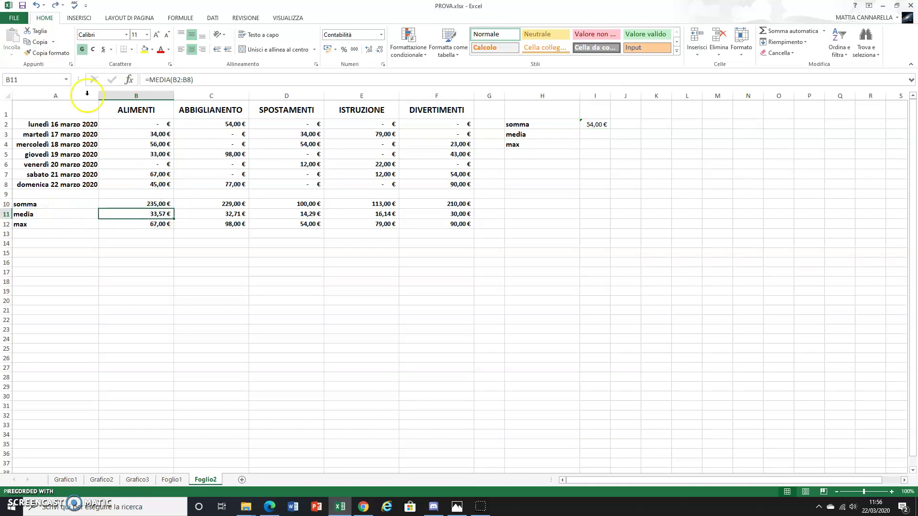
{"action": "left_click", "coordinate": [38, 42]}
{"action": "left_click", "coordinate": [591, 133]}
{"action": "key", "text": "ctrl+v"}
{"action": "key", "text": "Escape"}
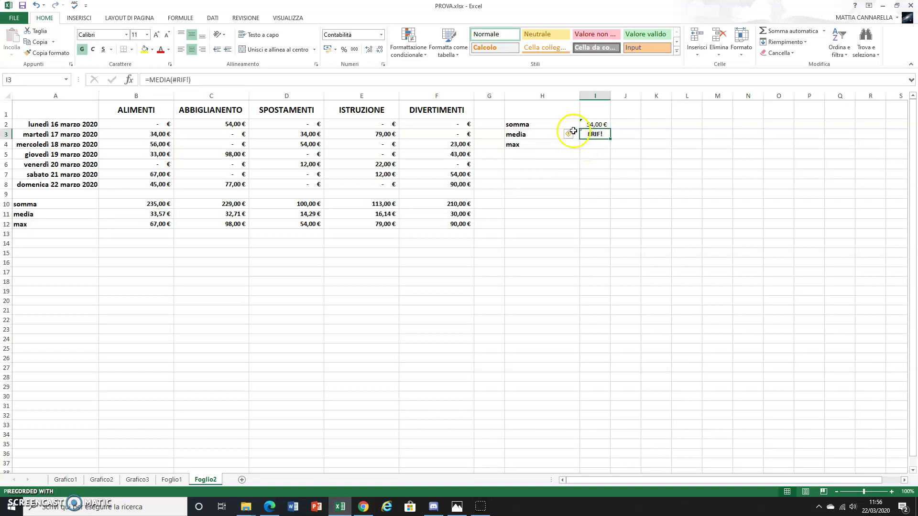
{"action": "double_click", "coordinate": [585, 134]}
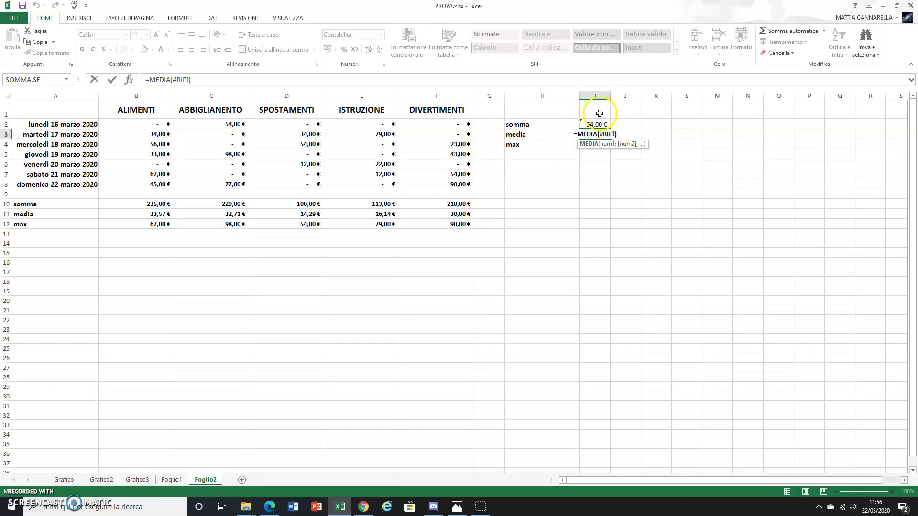
{"action": "double_click", "coordinate": [184, 78]}
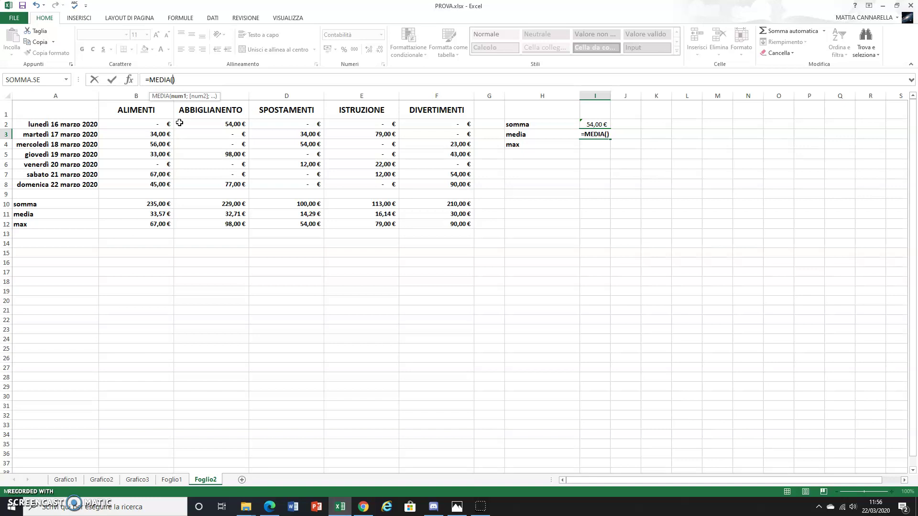
{"action": "left_click_drag", "start_coordinate": [148, 137], "coordinate": [437, 136]}
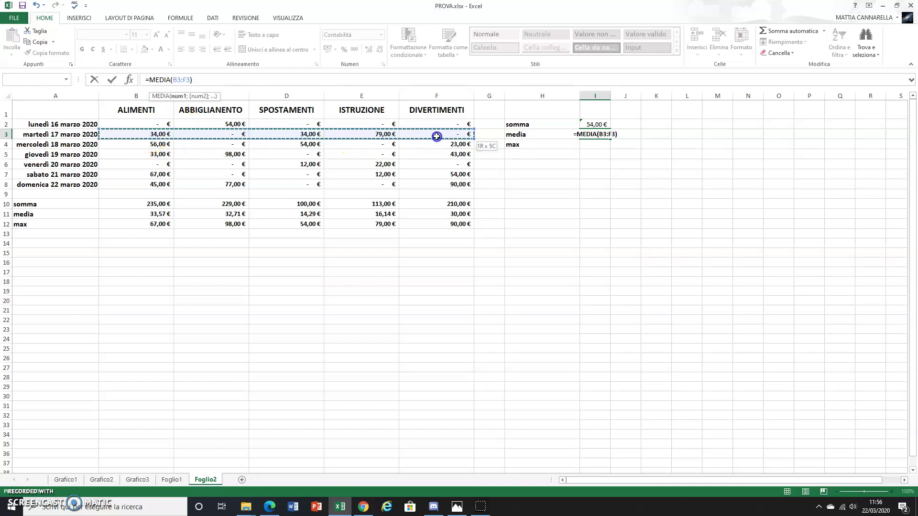
{"action": "key", "text": "Return"}
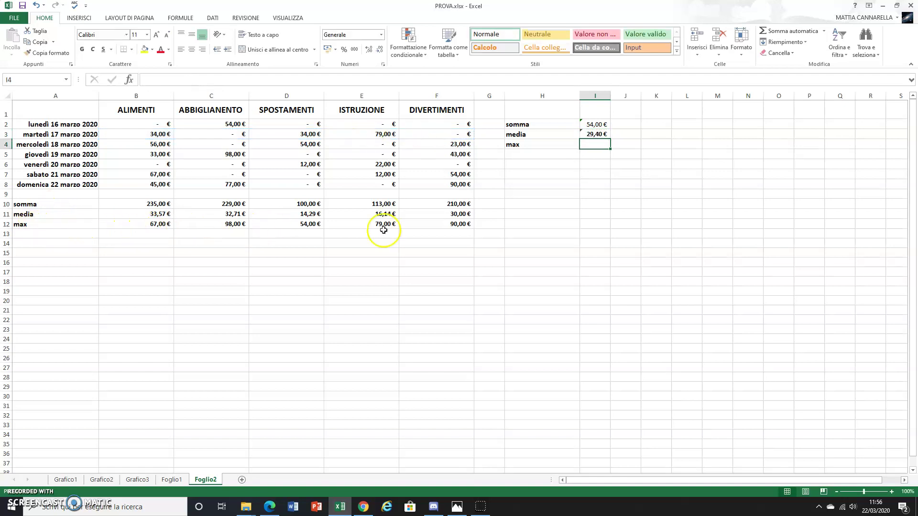
Copy F12's MAX formula to I4 and fix its range to B4:F4, giving 56,00 €.
{"action": "left_click", "coordinate": [459, 224]}
{"action": "left_click_drag", "start_coordinate": [459, 219], "coordinate": [606, 144]}
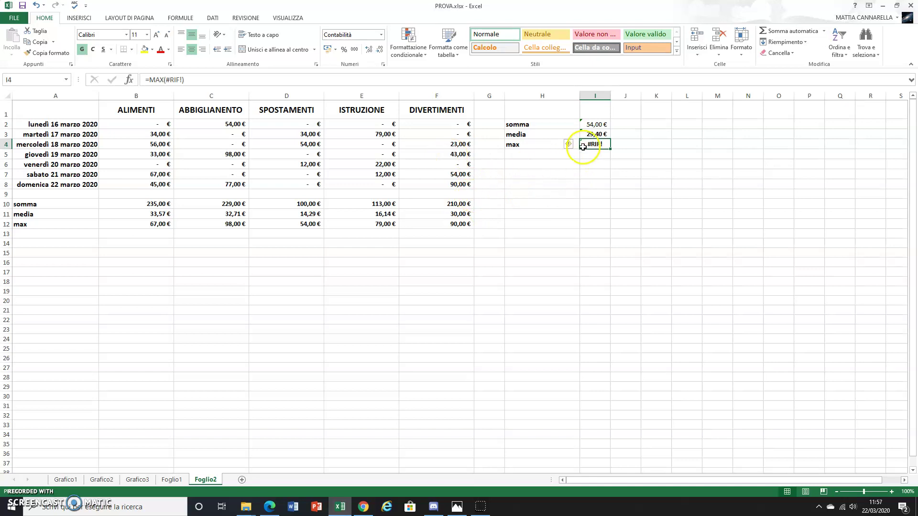
{"action": "double_click", "coordinate": [174, 80]}
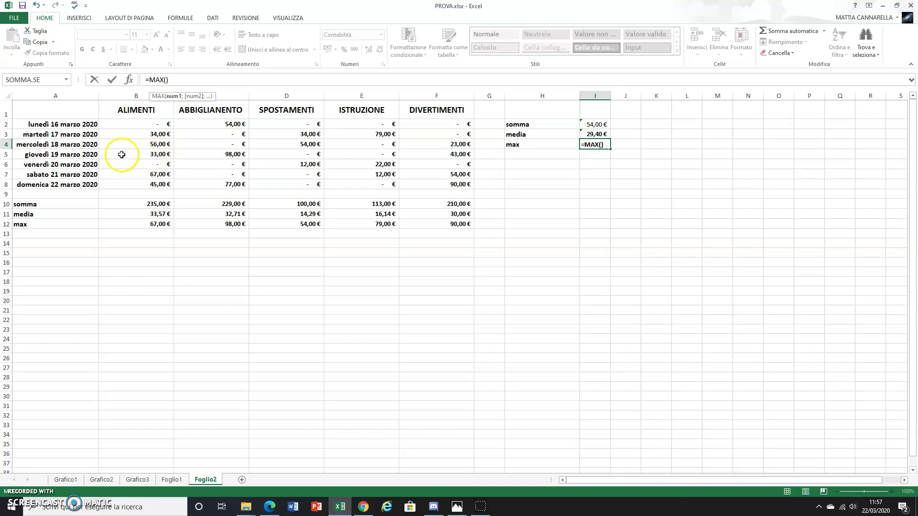
{"action": "left_click", "coordinate": [156, 145]}
{"action": "left_click_drag", "start_coordinate": [156, 145], "coordinate": [447, 145]}
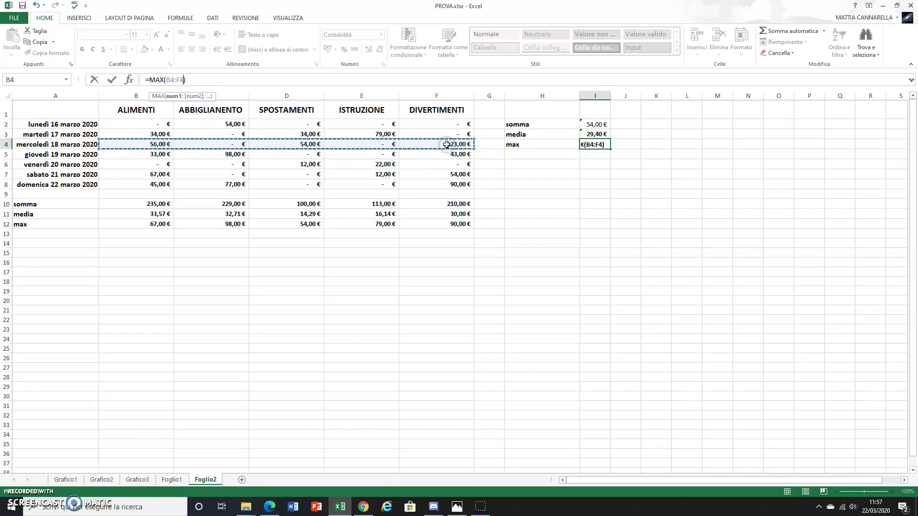
{"action": "key", "text": "Return"}
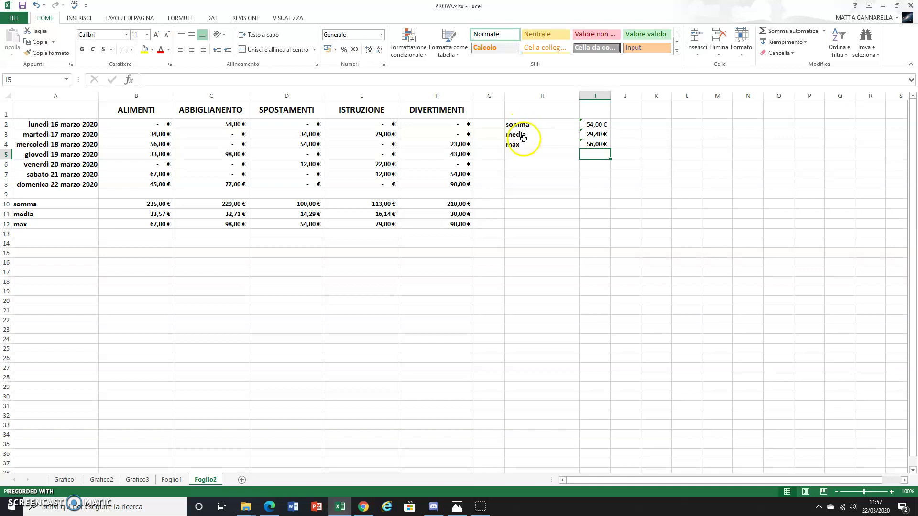
Move the somma, media, max labels into H1:J1 and their values into row 2.
{"action": "left_click", "coordinate": [524, 125]}
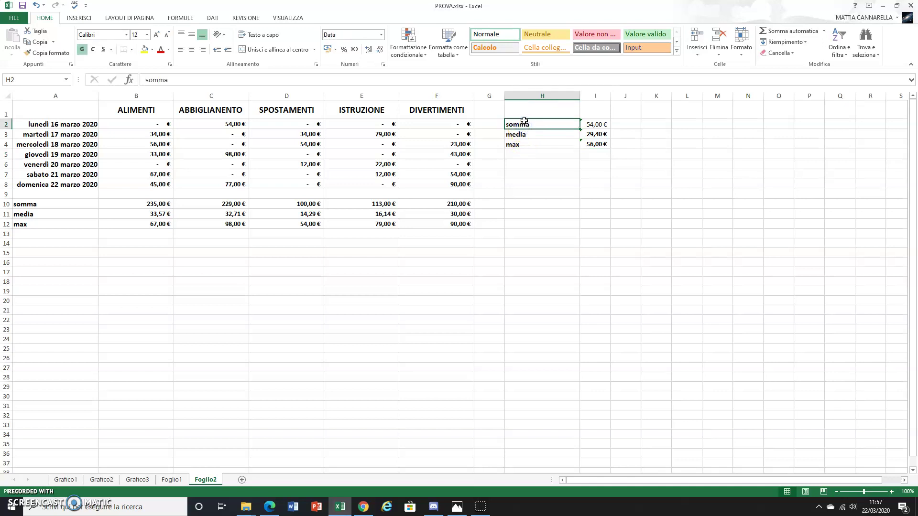
{"action": "mouse_move", "coordinate": [525, 119]}
{"action": "left_mouse_down"}
{"action": "mouse_move", "coordinate": [526, 109]}
{"action": "mouse_move", "coordinate": [584, 109]}
{"action": "left_mouse_up"}
{"action": "left_click", "coordinate": [519, 133]}
{"action": "left_click", "coordinate": [538, 144]}
{"action": "mouse_move", "coordinate": [536, 140]}
{"action": "left_mouse_down"}
{"action": "mouse_move", "coordinate": [621, 110]}
{"action": "mouse_move", "coordinate": [556, 127]}
{"action": "left_mouse_up"}
{"action": "left_click", "coordinate": [593, 126]}
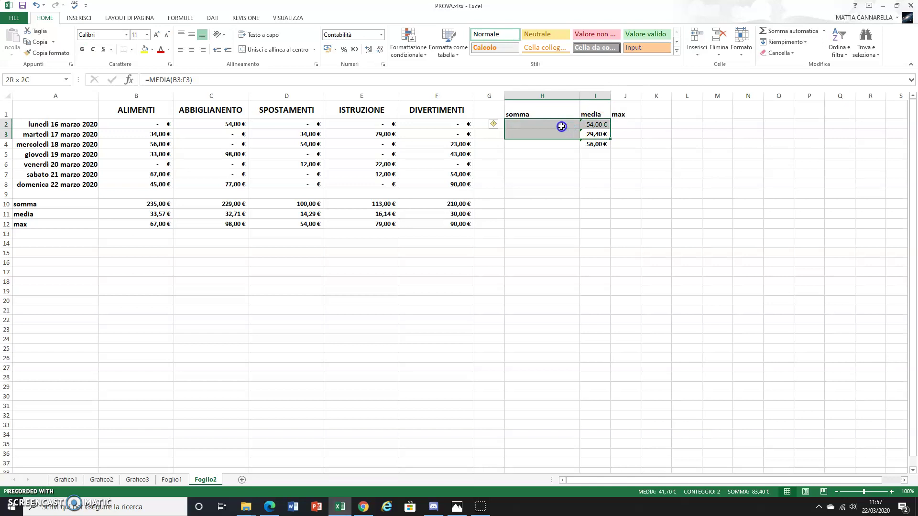
{"action": "left_click", "coordinate": [593, 127]}
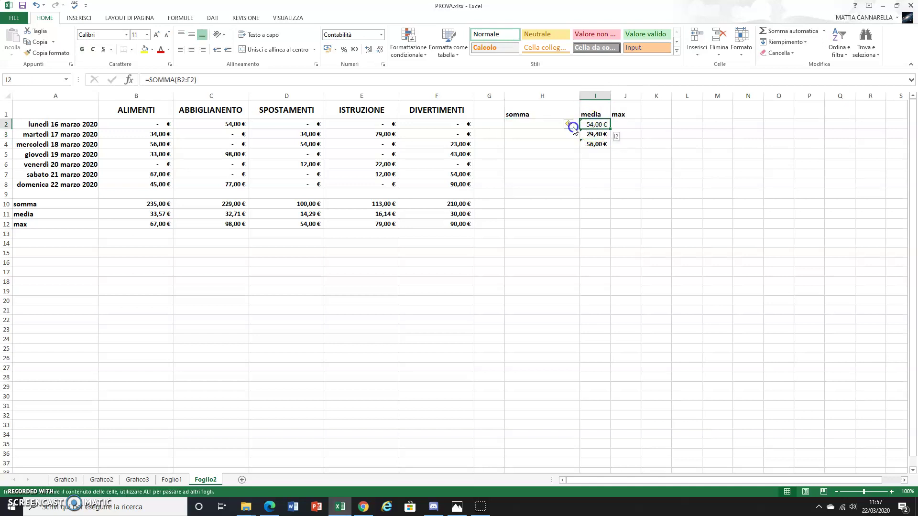
{"action": "left_click_drag", "start_coordinate": [593, 129], "coordinate": [549, 127]}
{"action": "left_click", "coordinate": [595, 134]}
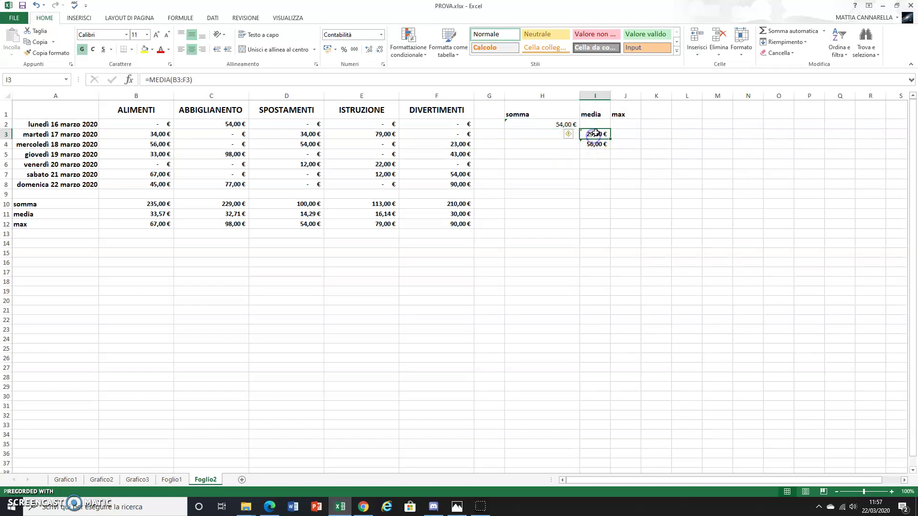
{"action": "mouse_move", "coordinate": [597, 129]}
{"action": "left_mouse_down"}
{"action": "mouse_move", "coordinate": [596, 120]}
{"action": "mouse_move", "coordinate": [627, 121]}
{"action": "left_mouse_up"}
{"action": "left_click", "coordinate": [594, 144]}
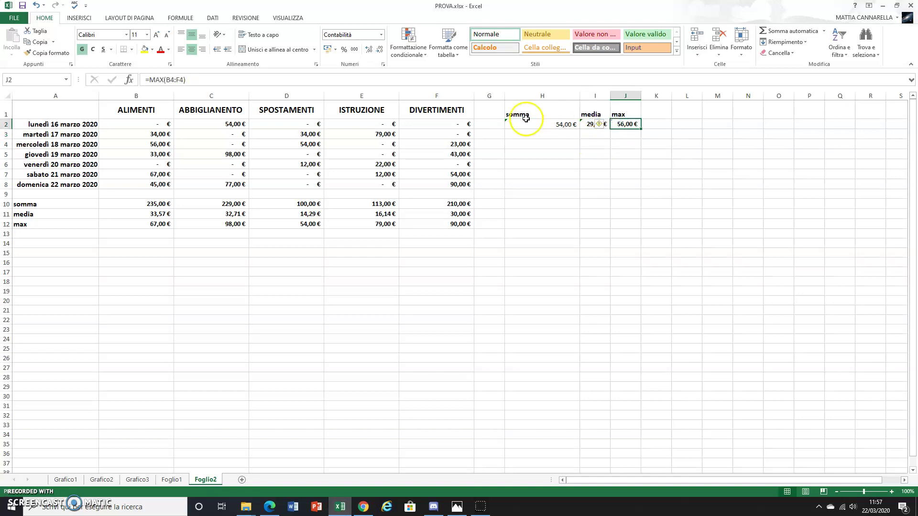
Copy the bold DIVERTIMENTI header format onto the H1:J1 labels with Copia formato.
{"action": "left_click", "coordinate": [437, 109]}
{"action": "left_click", "coordinate": [47, 52]}
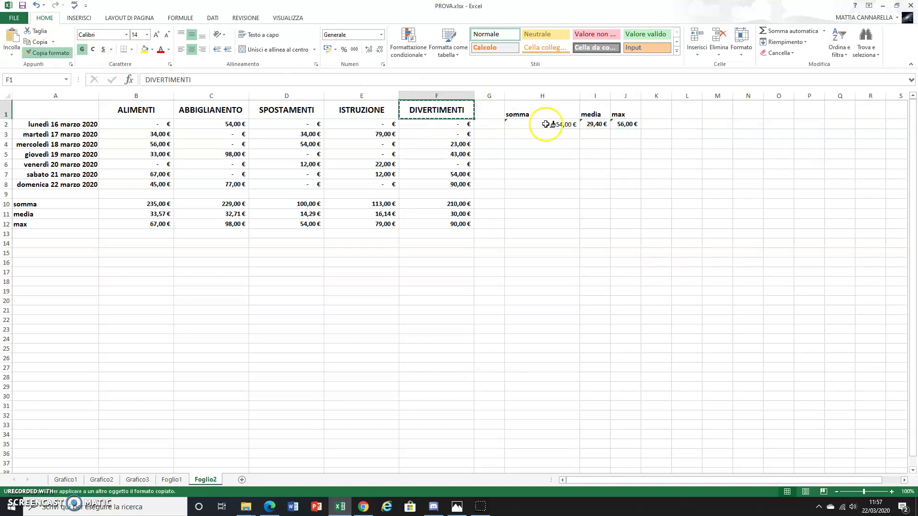
{"action": "left_click_drag", "start_coordinate": [521, 111], "coordinate": [624, 110]}
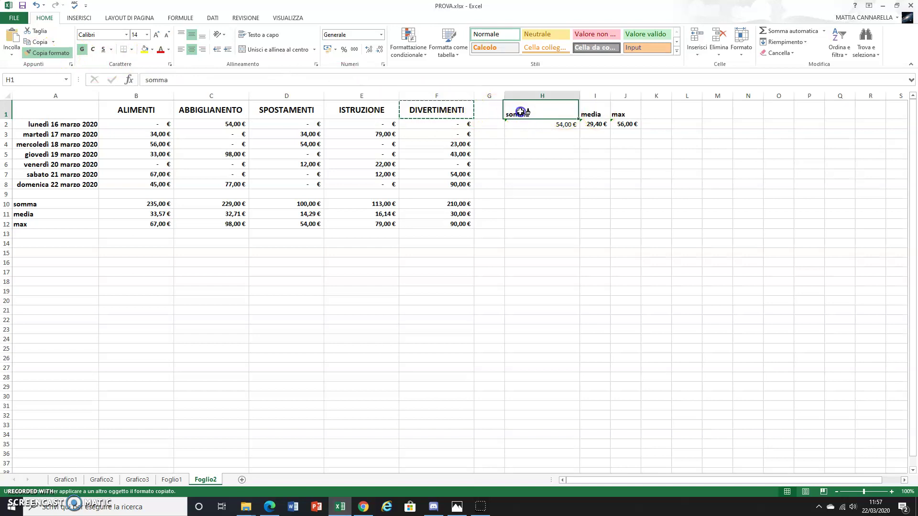
{"action": "left_click", "coordinate": [543, 144]}
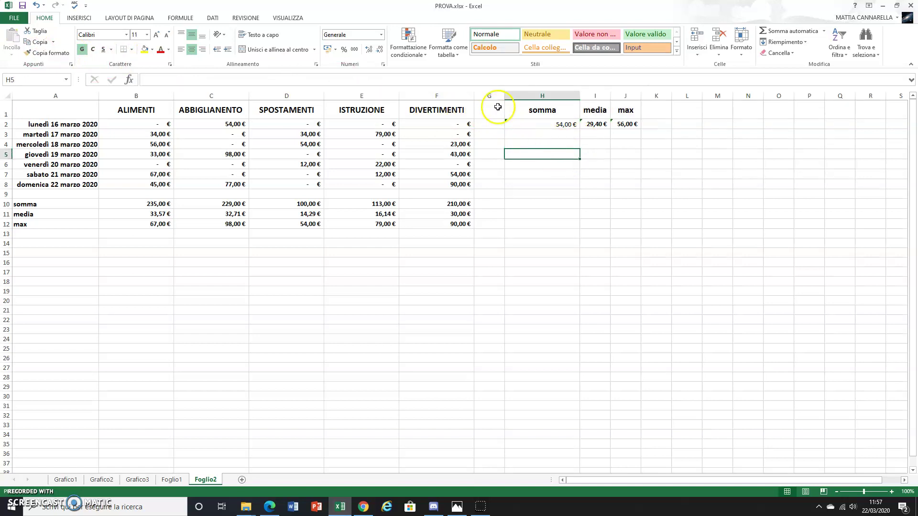
{"action": "left_click", "coordinate": [489, 96]}
{"action": "left_click", "coordinate": [495, 121]}
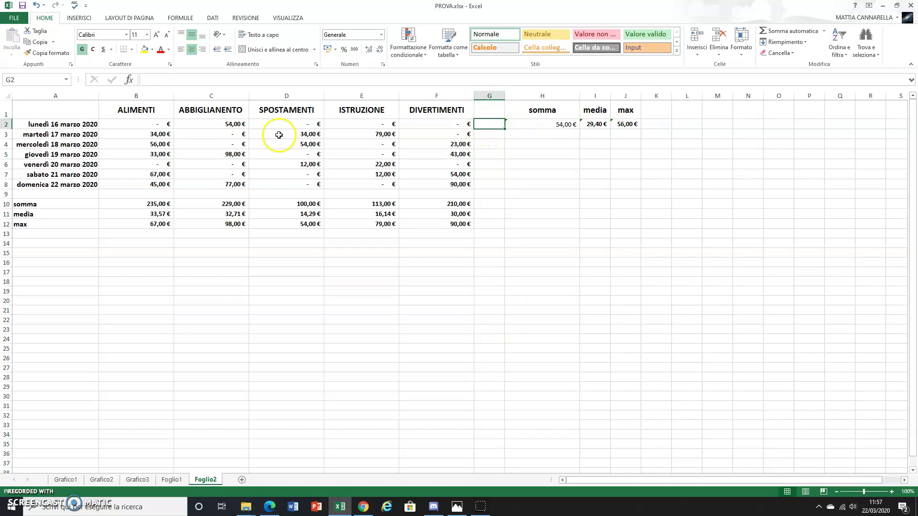
Apply C2's currency format to H2:J12 and adjust the somma range in H2.
{"action": "left_click", "coordinate": [225, 124]}
{"action": "left_click", "coordinate": [44, 53]}
{"action": "left_click_drag", "start_coordinate": [526, 124], "coordinate": [614, 225]}
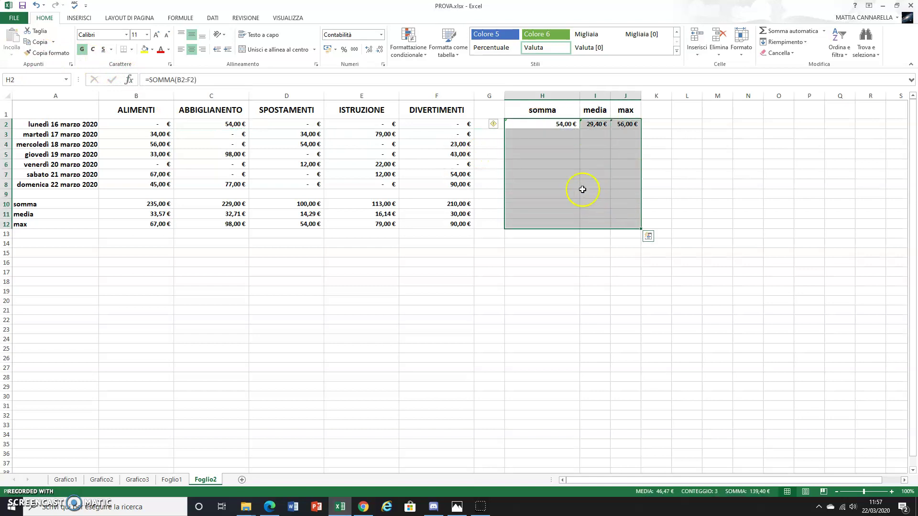
{"action": "double_click", "coordinate": [554, 124]}
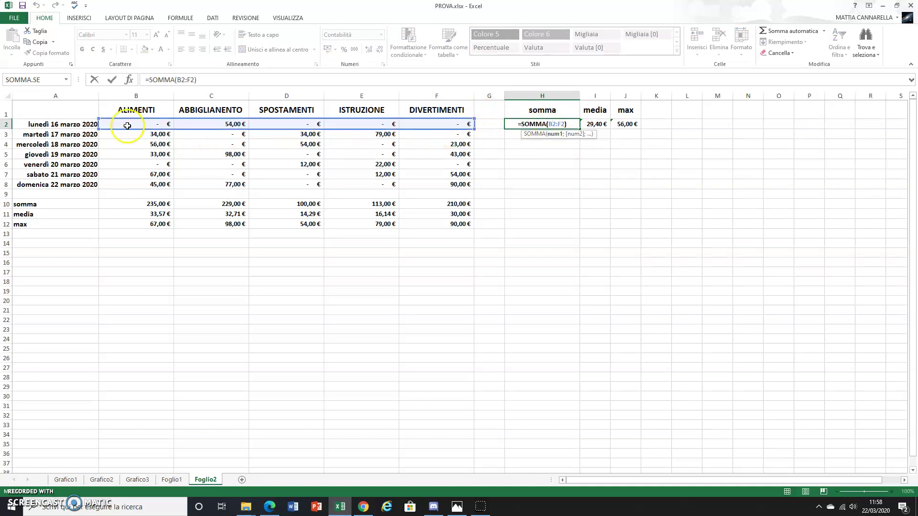
{"action": "left_click", "coordinate": [473, 119]}
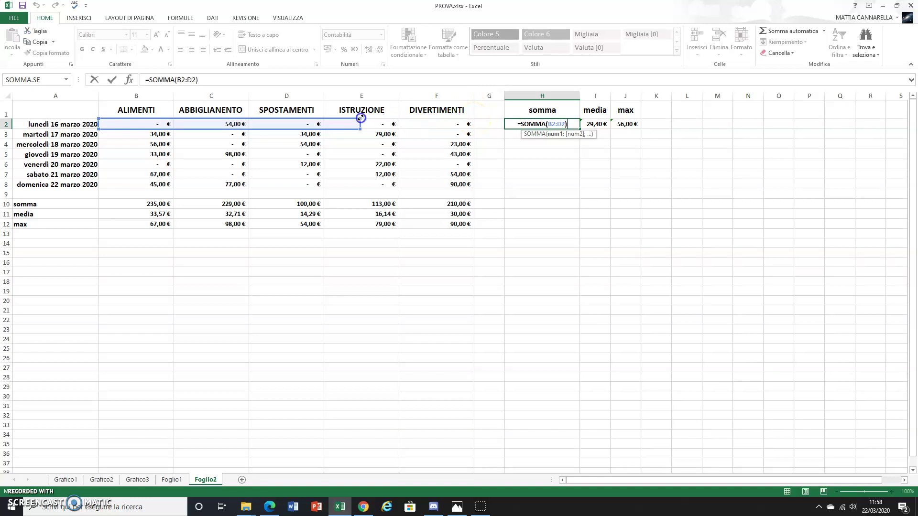
{"action": "mouse_move", "coordinate": [448, 117]}
{"action": "left_mouse_down"}
{"action": "mouse_move", "coordinate": [433, 120]}
{"action": "mouse_move", "coordinate": [473, 119]}
{"action": "left_mouse_up"}
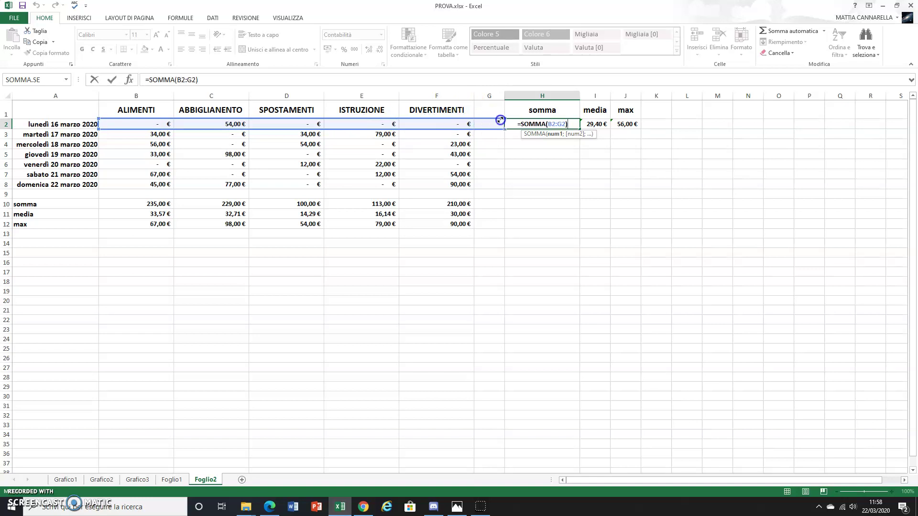
{"action": "left_click", "coordinate": [112, 79]}
Point the media and max formulas at B2:F2, giving 10,00 € and 54,00 €.
{"action": "double_click", "coordinate": [598, 124]}
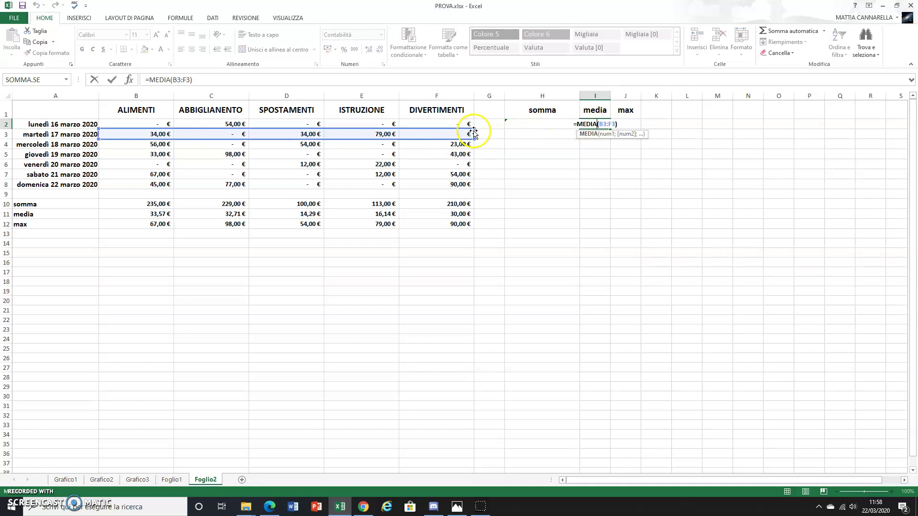
{"action": "left_click_drag", "start_coordinate": [366, 128], "coordinate": [367, 124]}
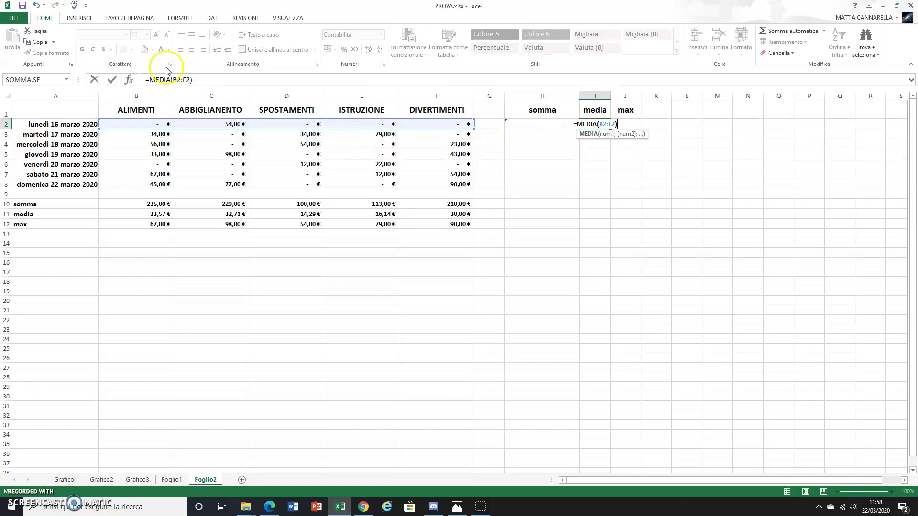
{"action": "left_click", "coordinate": [112, 80]}
{"action": "left_click", "coordinate": [632, 124]}
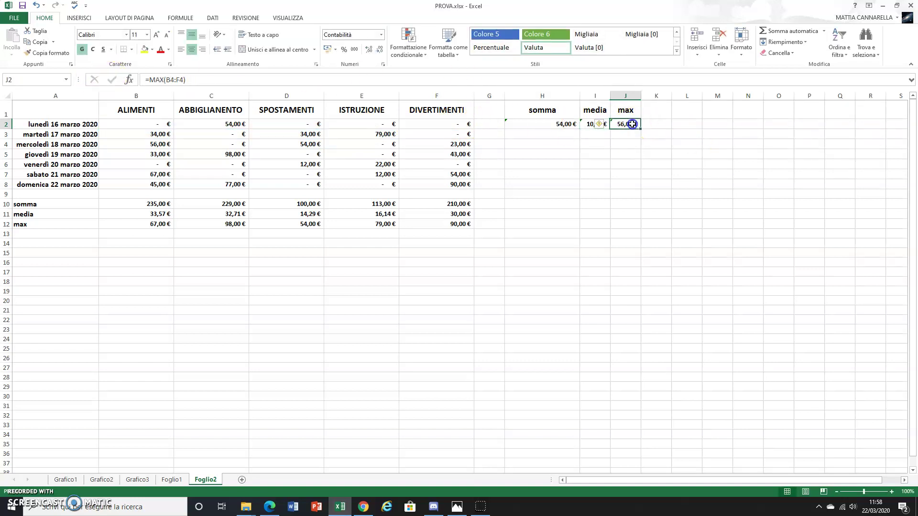
{"action": "double_click", "coordinate": [632, 124]}
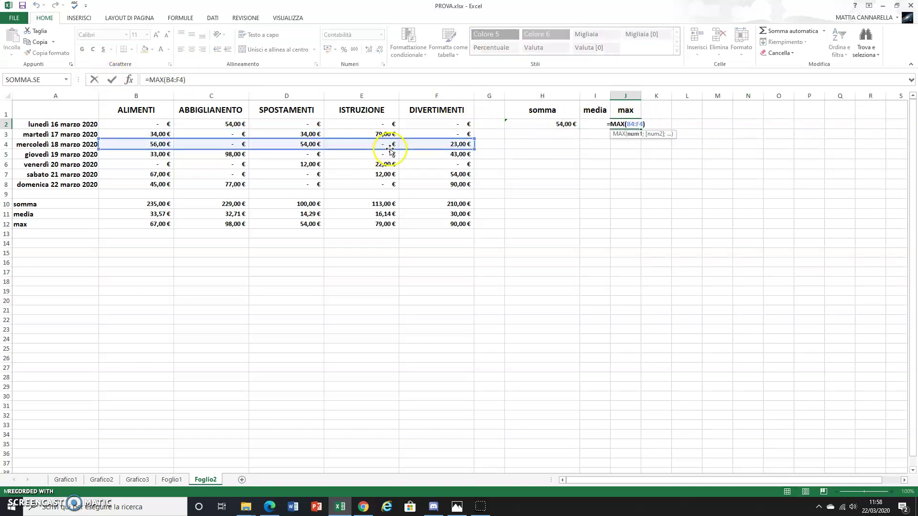
{"action": "left_click_drag", "start_coordinate": [393, 141], "coordinate": [390, 125]}
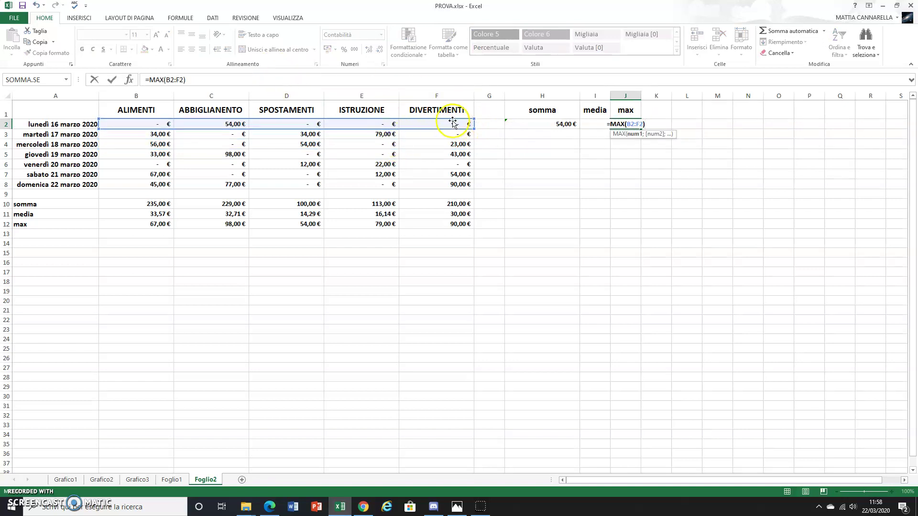
{"action": "mouse_move", "coordinate": [473, 119]}
{"action": "left_mouse_down"}
{"action": "mouse_move", "coordinate": [513, 117]}
{"action": "mouse_move", "coordinate": [422, 115]}
{"action": "mouse_move", "coordinate": [460, 116]}
{"action": "left_mouse_up"}
{"action": "left_click", "coordinate": [175, 78]}
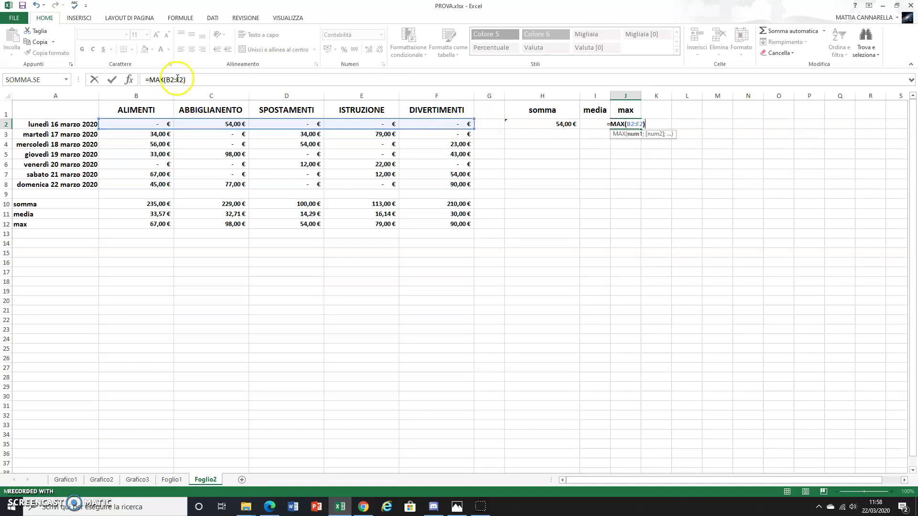
{"action": "left_click", "coordinate": [112, 80]}
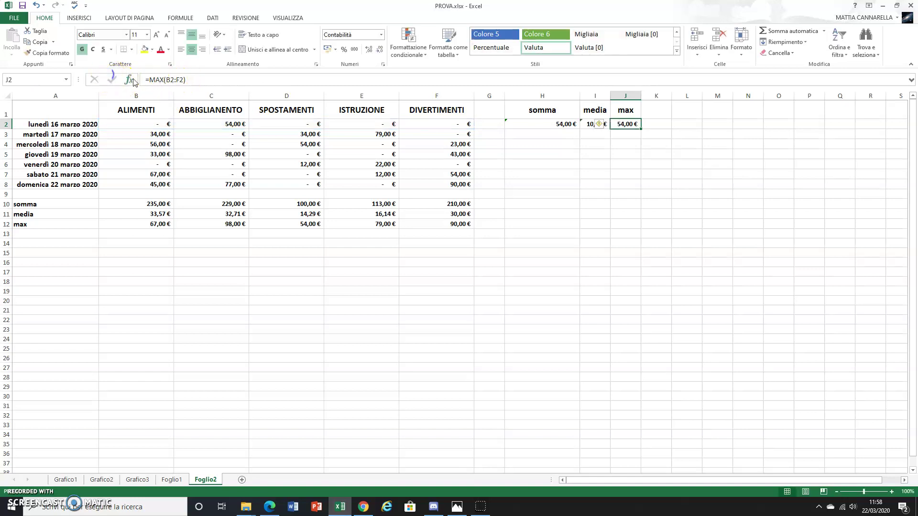
Delete the empty column G between the expense table and the summary formulas.
{"action": "left_click_drag", "start_coordinate": [555, 124], "coordinate": [617, 124]}
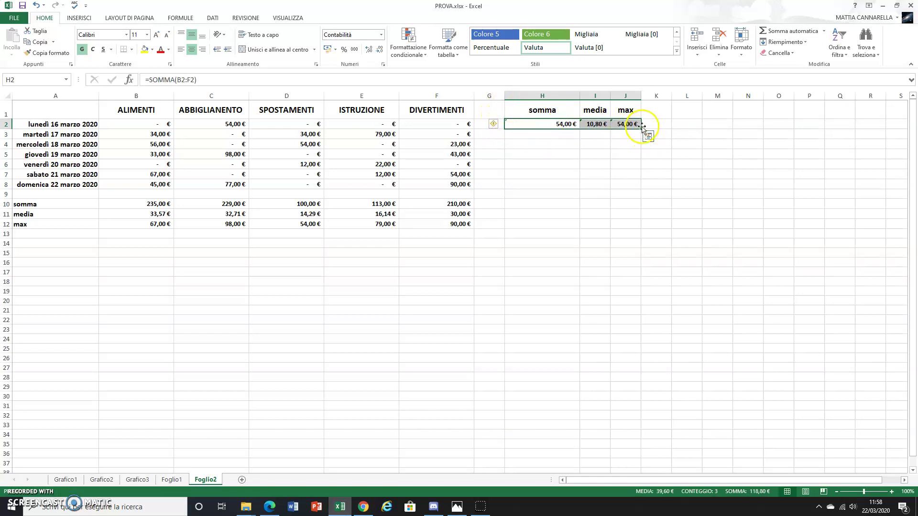
{"action": "left_click_drag", "start_coordinate": [640, 129], "coordinate": [641, 129]}
{"action": "left_click", "coordinate": [489, 96]}
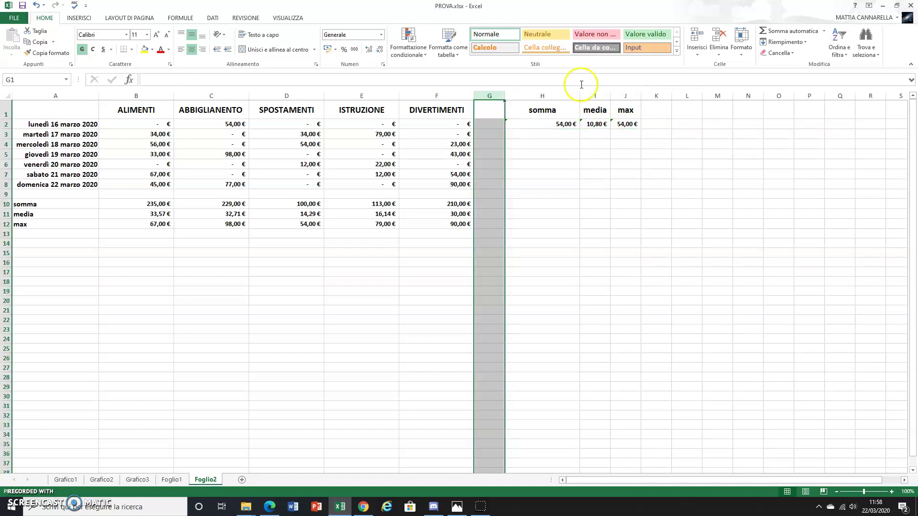
{"action": "left_click", "coordinate": [717, 41]}
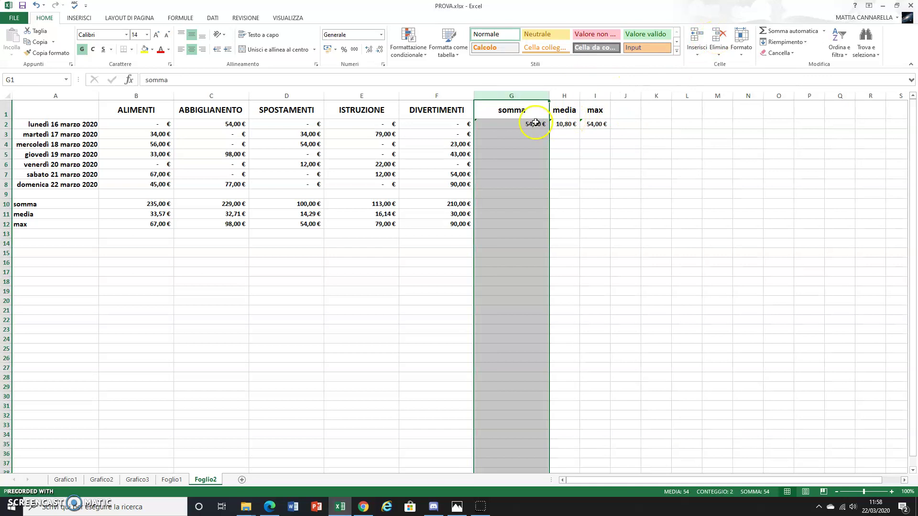
Fill the somma, media, max formulas down to row 8 and insert a blank column before them.
{"action": "left_click", "coordinate": [520, 124]}
{"action": "left_click_drag", "start_coordinate": [520, 125], "coordinate": [583, 124]}
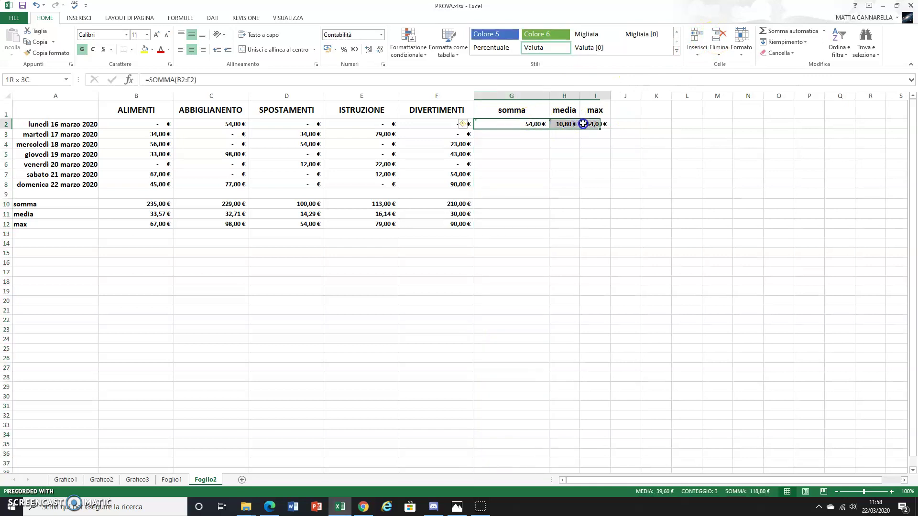
{"action": "double_click", "coordinate": [613, 129]}
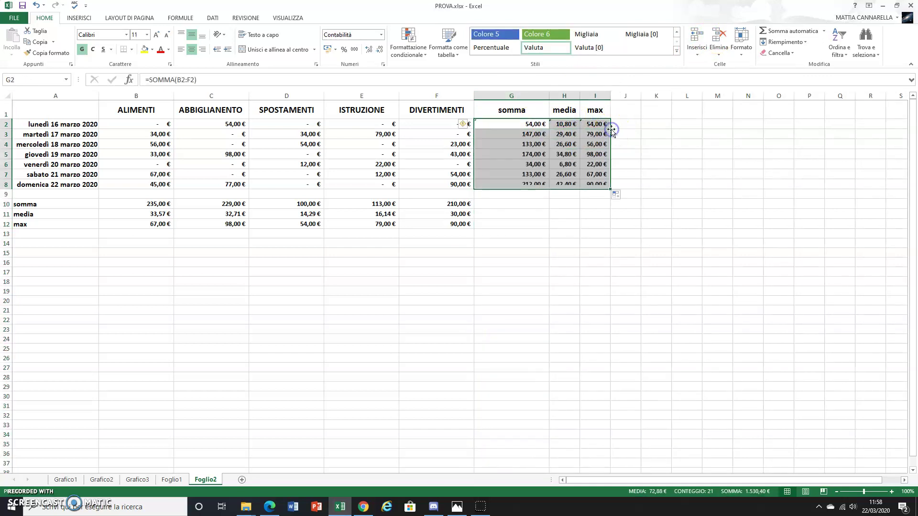
{"action": "left_click", "coordinate": [517, 101]}
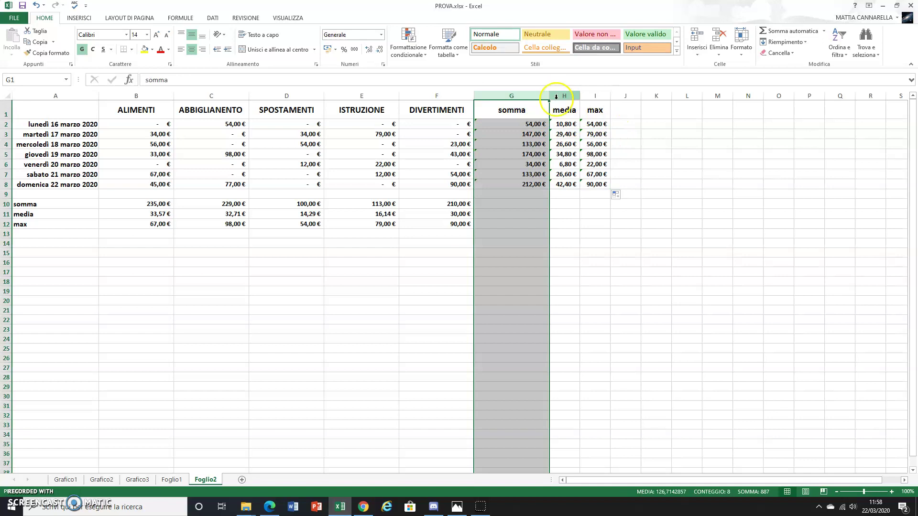
{"action": "left_click", "coordinate": [696, 37]}
{"action": "left_click", "coordinate": [545, 234]}
Select the expense table A1:F8 and inspect cells such as F7 and the F12 max formula.
{"action": "left_click", "coordinate": [426, 244]}
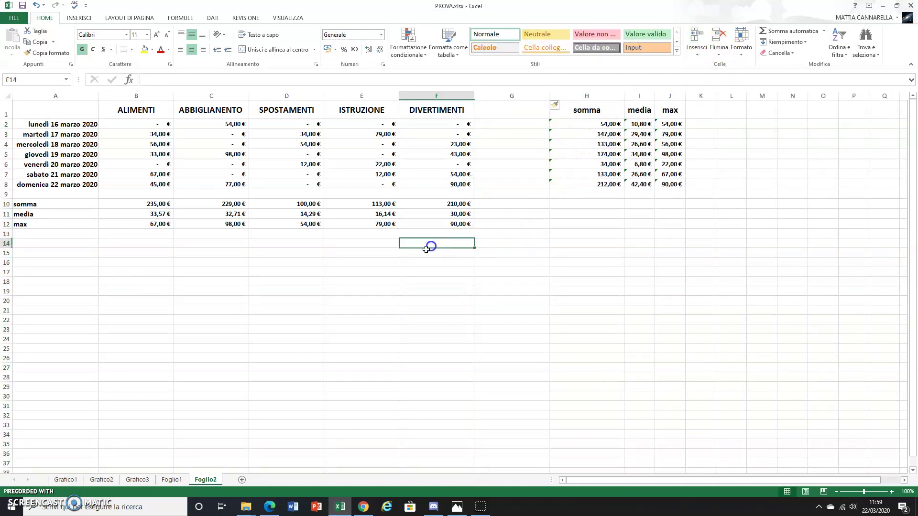
{"action": "left_click_drag", "start_coordinate": [77, 116], "coordinate": [404, 180]}
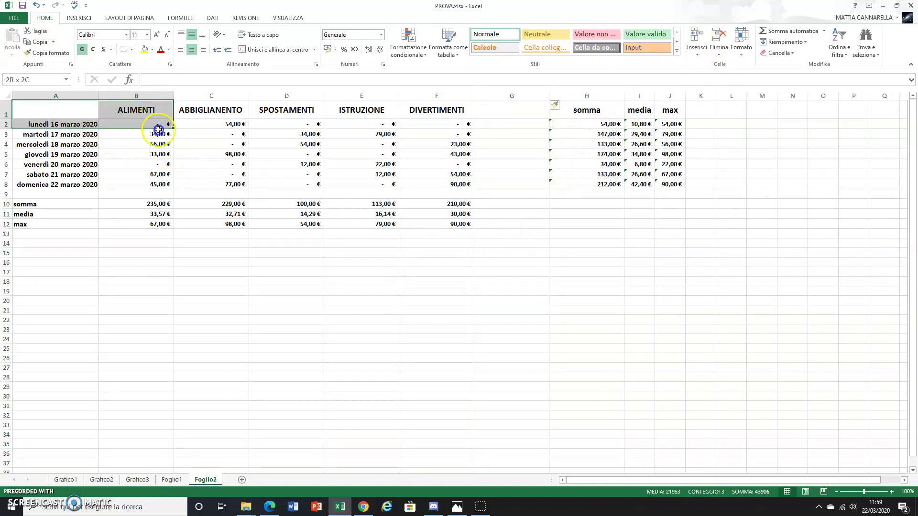
{"action": "left_click", "coordinate": [361, 253]}
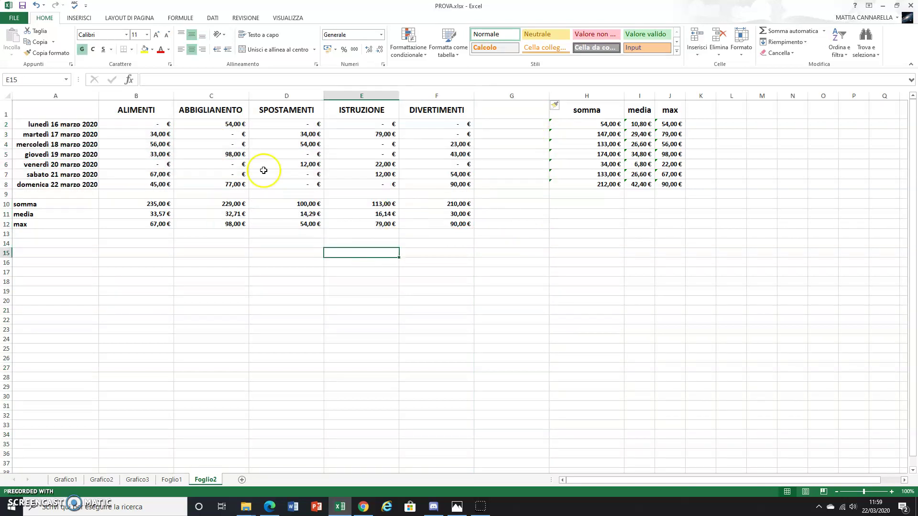
{"action": "left_click_drag", "start_coordinate": [79, 107], "coordinate": [410, 181]}
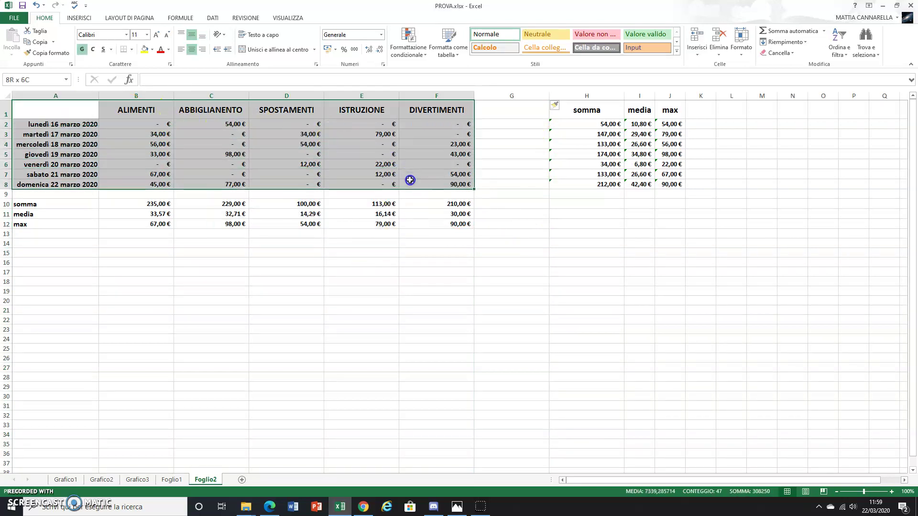
{"action": "left_click", "coordinate": [359, 280]}
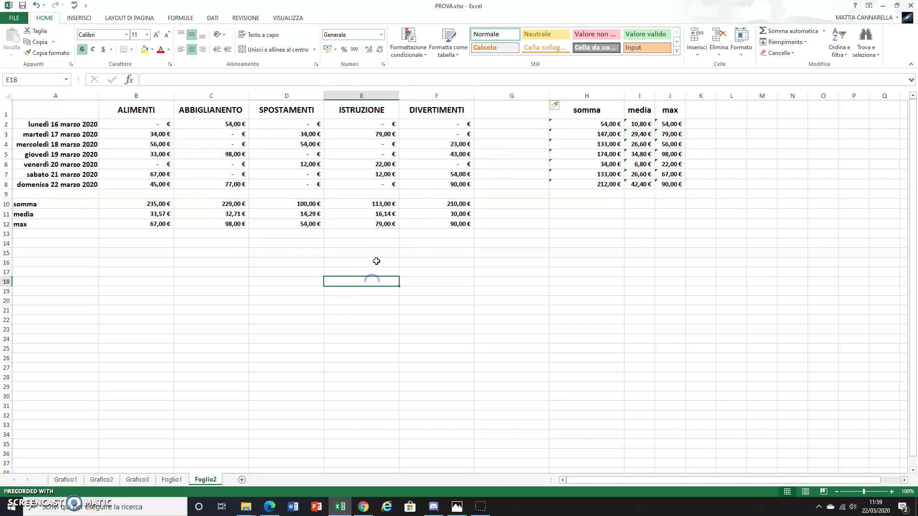
{"action": "left_click", "coordinate": [357, 145]}
{"action": "left_click", "coordinate": [211, 138]}
{"action": "left_click", "coordinate": [117, 150]}
{"action": "left_click", "coordinate": [67, 125]}
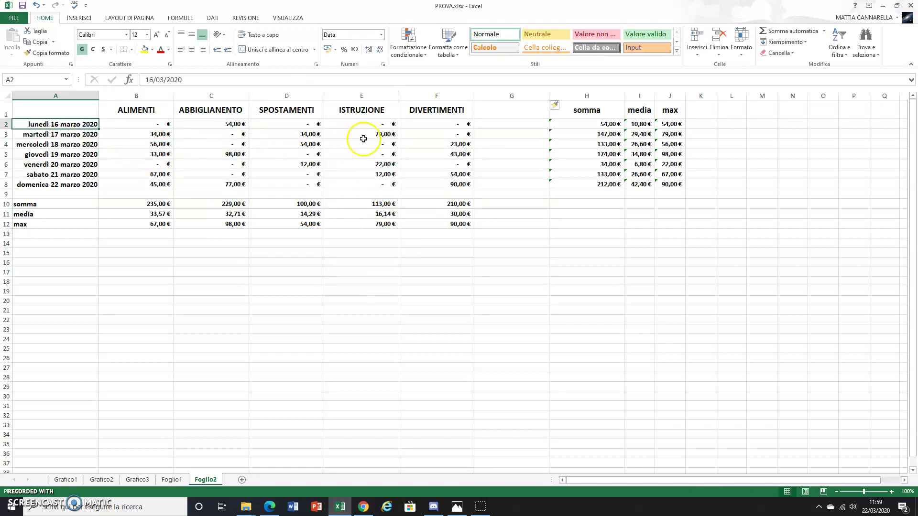
{"action": "left_click", "coordinate": [443, 115]}
{"action": "left_click", "coordinate": [426, 173]}
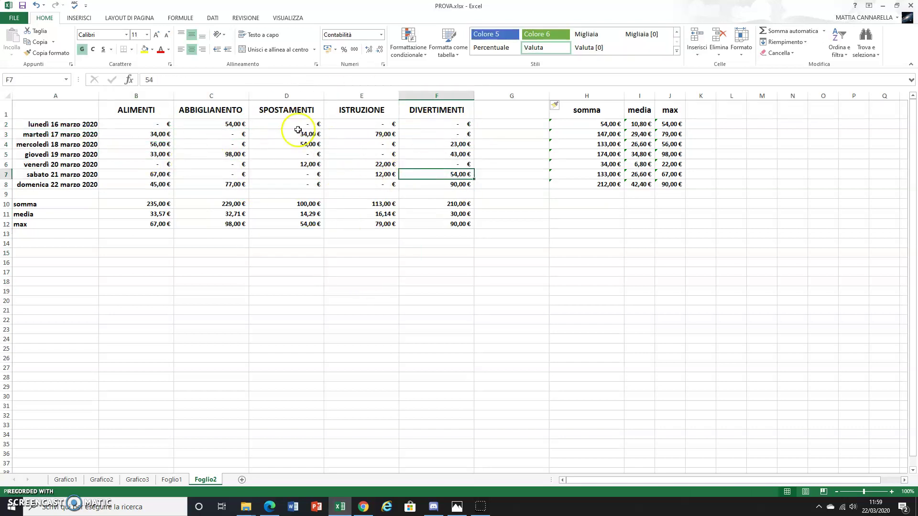
{"action": "left_click", "coordinate": [468, 225]}
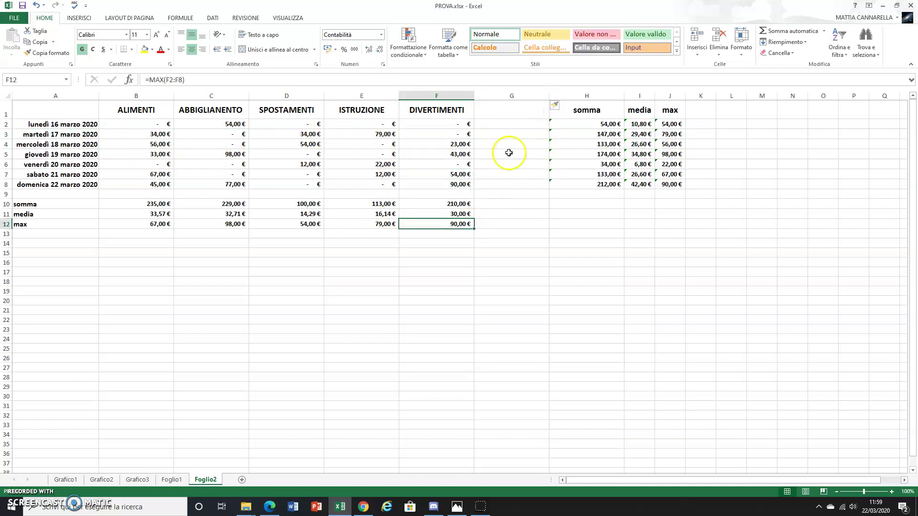
Narrow the empty column G by dragging its header border left.
{"action": "left_click_drag", "start_coordinate": [547, 94], "coordinate": [511, 94]}
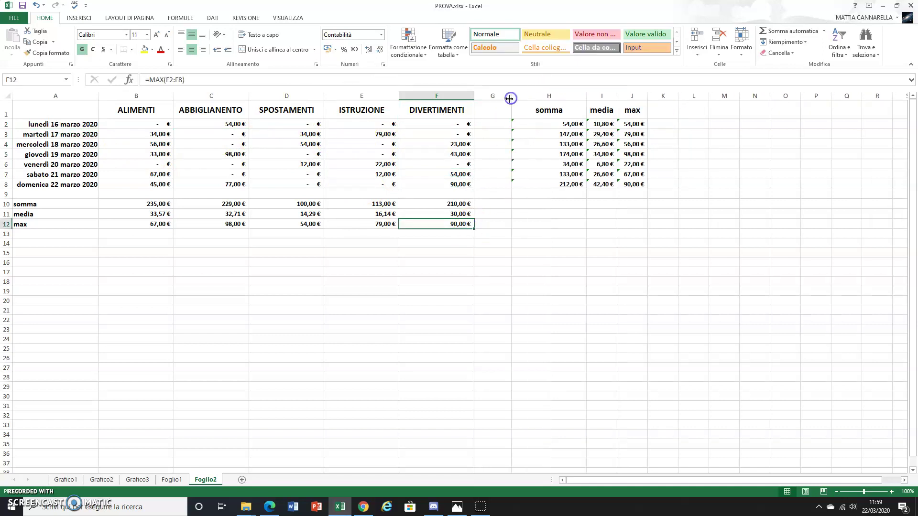
{"action": "left_click", "coordinate": [544, 123]}
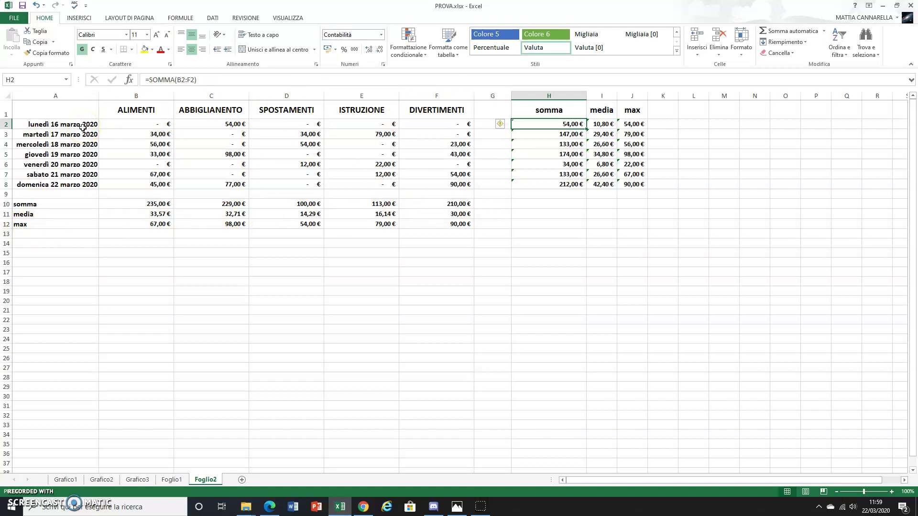
{"action": "left_click", "coordinate": [358, 254]}
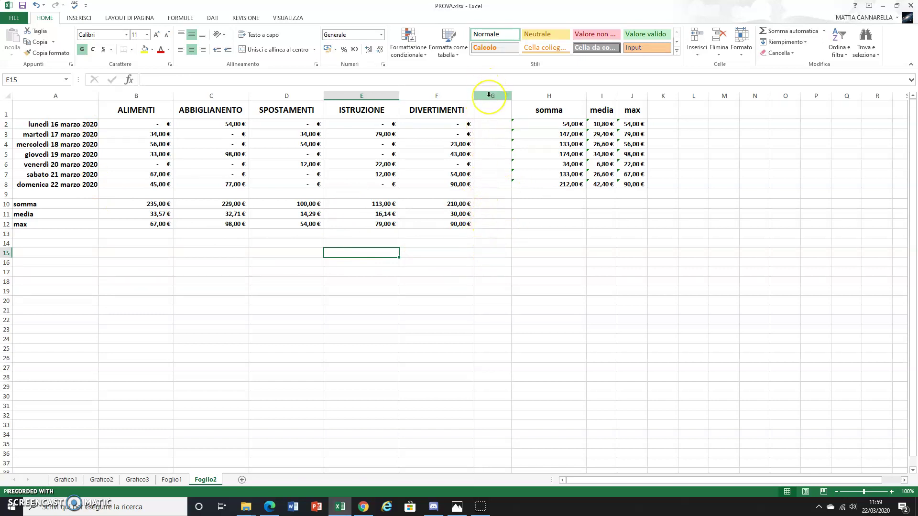
Shrink spacer column G further by dragging the G/H border left, then select A4.
{"action": "left_click_drag", "start_coordinate": [511, 98], "coordinate": [489, 99]}
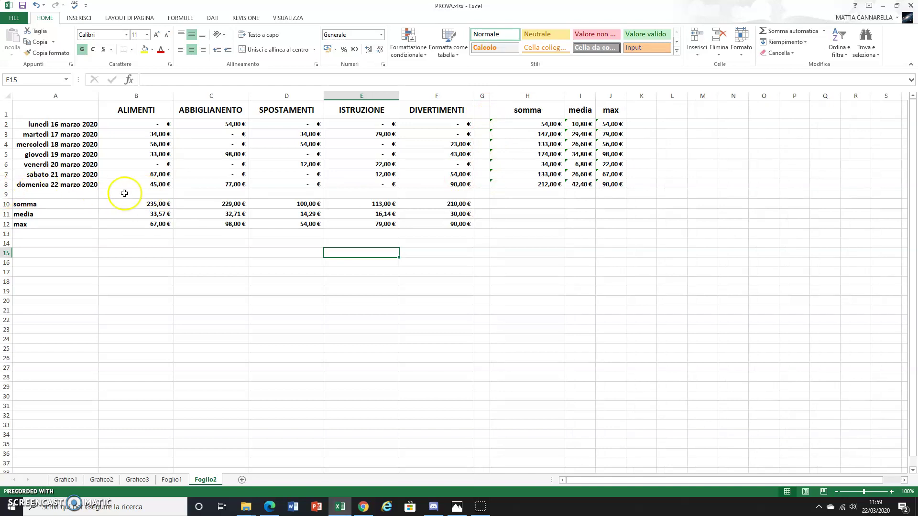
{"action": "left_click", "coordinate": [18, 147]}
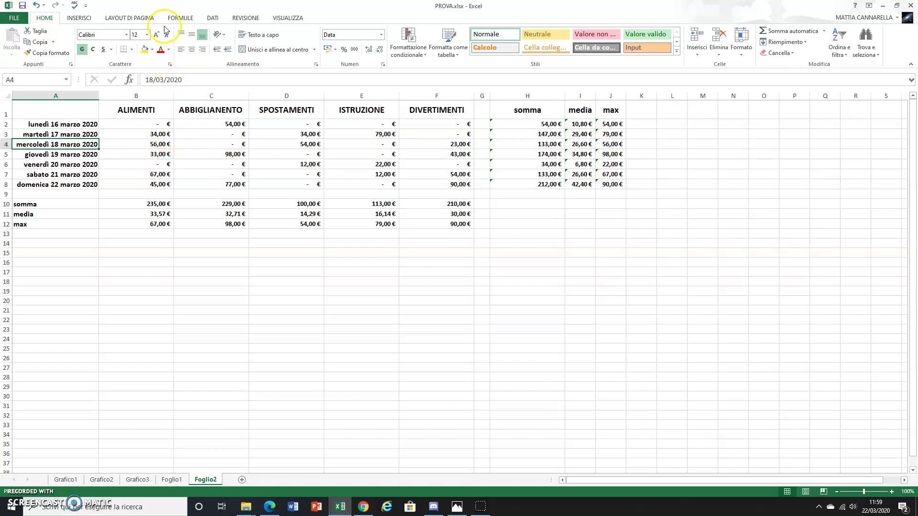
Insert a 3D clustered column chart of the weekly expenses after briefly trying a scatter chart.
{"action": "left_click", "coordinate": [79, 18]}
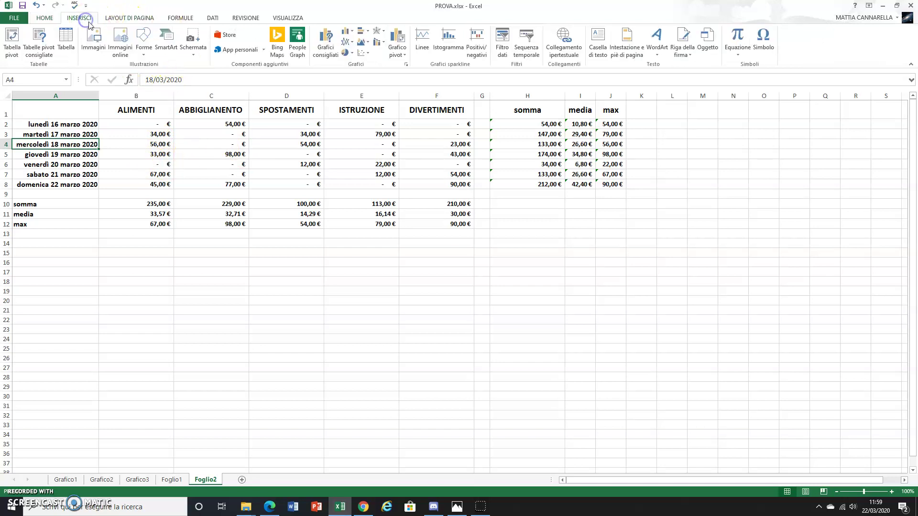
{"action": "left_click", "coordinate": [369, 55]}
{"action": "left_click", "coordinate": [424, 84]}
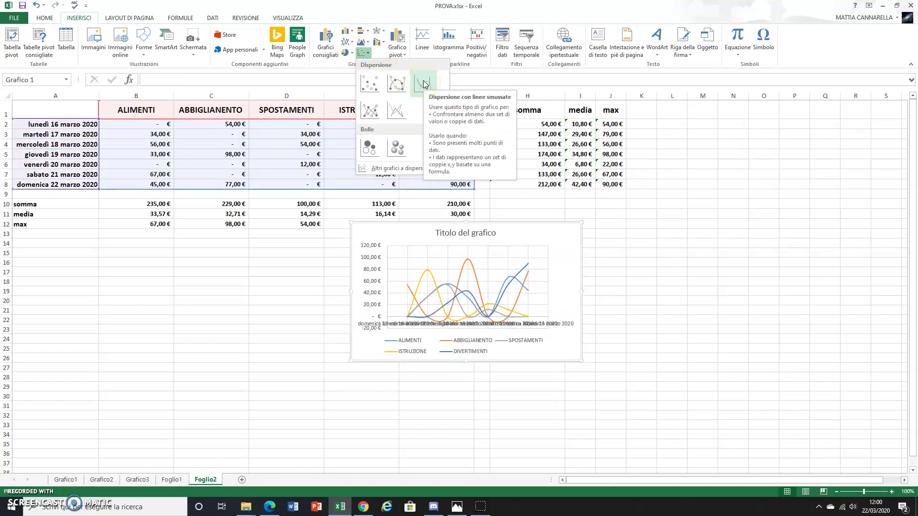
{"action": "left_click", "coordinate": [354, 33]}
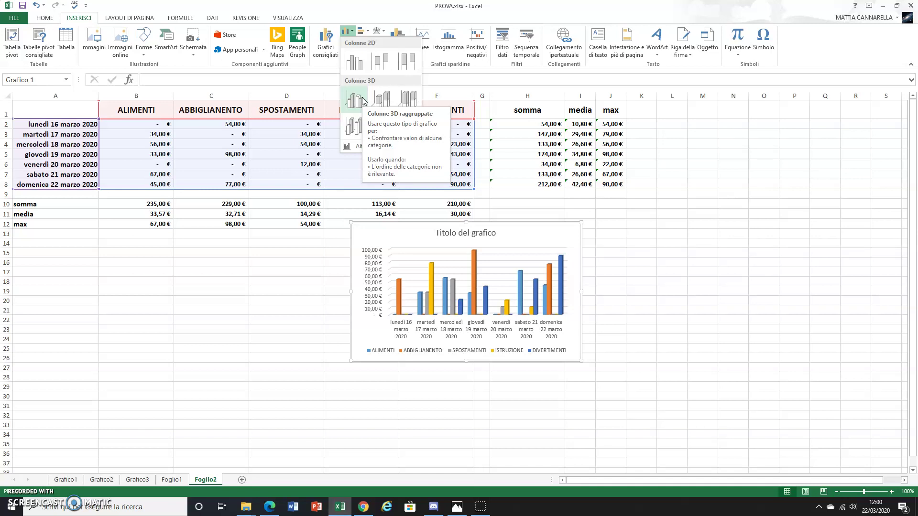
{"action": "left_click", "coordinate": [361, 100]}
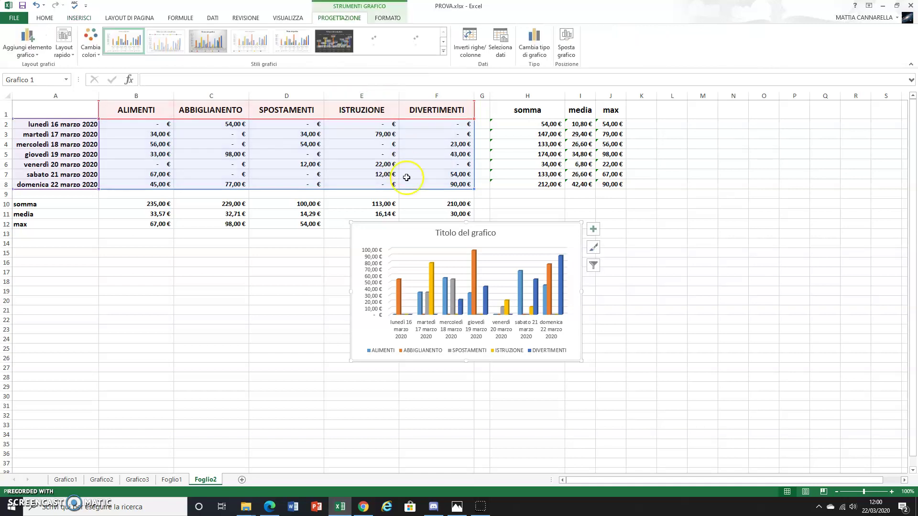
Move the chart to a new chart sheet named Grafico4 with Sposta grafico.
{"action": "right_click", "coordinate": [528, 236]}
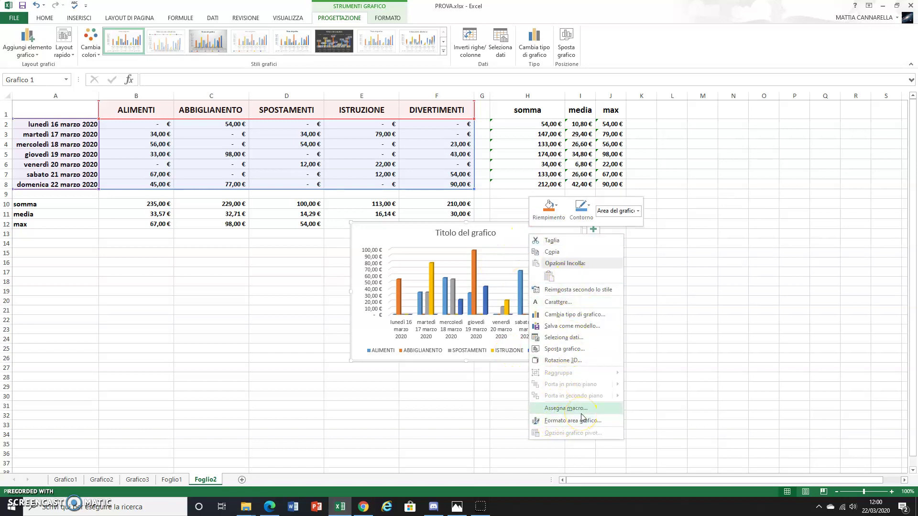
{"action": "left_click", "coordinate": [580, 349]}
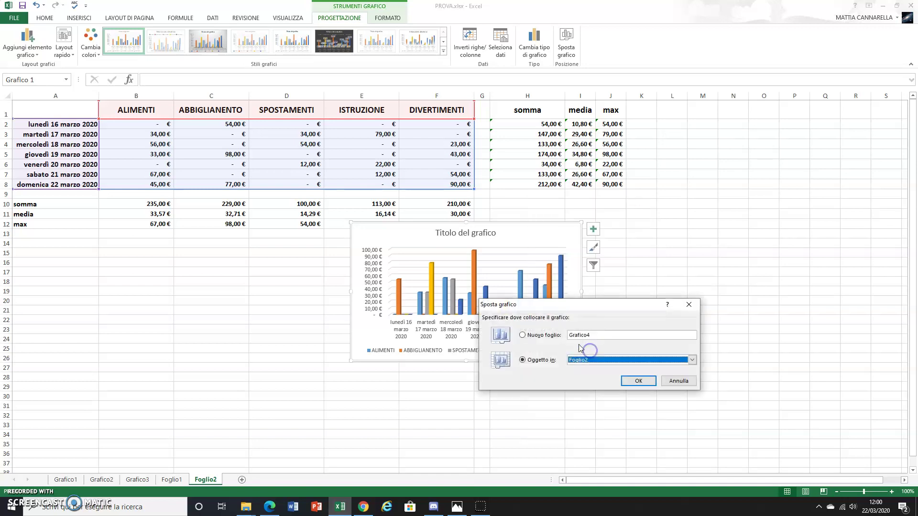
{"action": "left_click", "coordinate": [523, 336]}
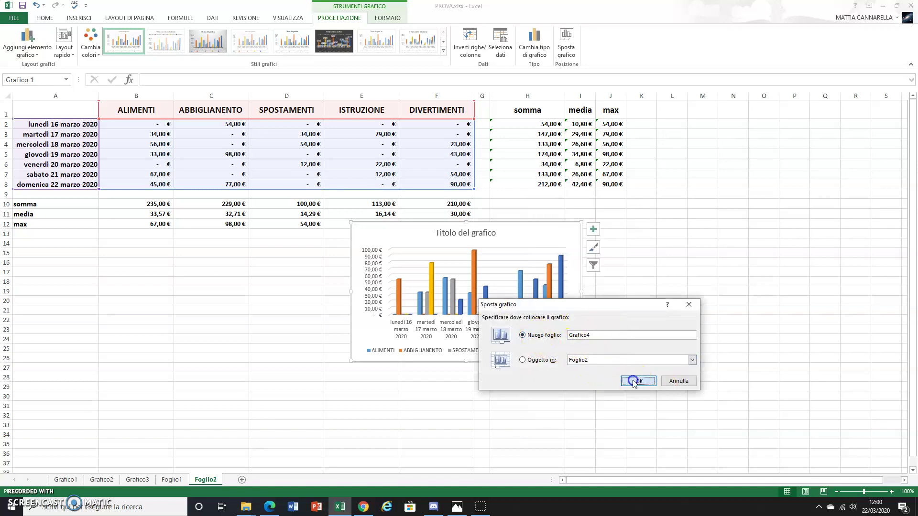
{"action": "left_click", "coordinate": [637, 381]}
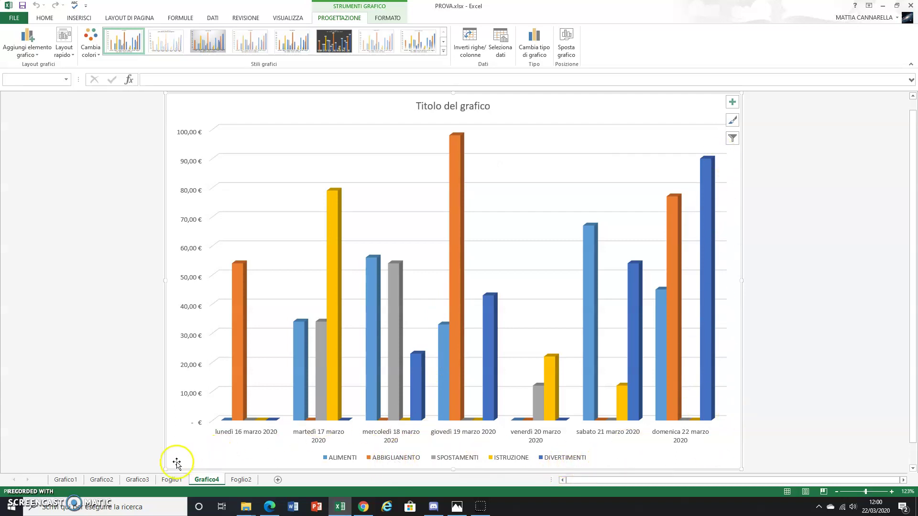
{"action": "left_click", "coordinate": [172, 480]}
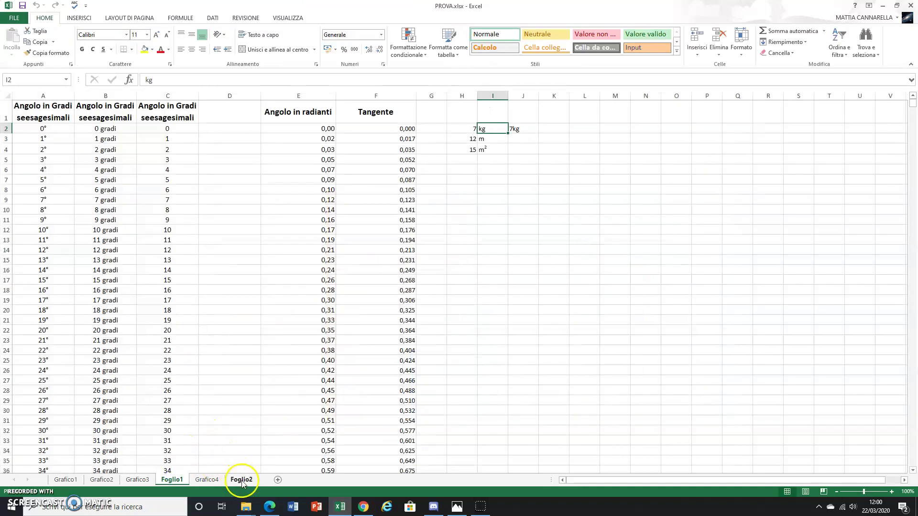
{"action": "left_click", "coordinate": [242, 480]}
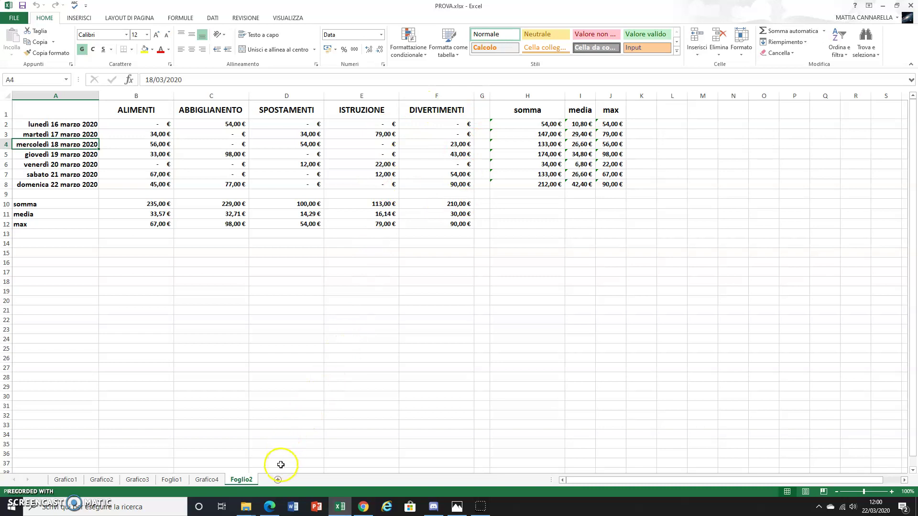
{"action": "left_click", "coordinate": [207, 480]}
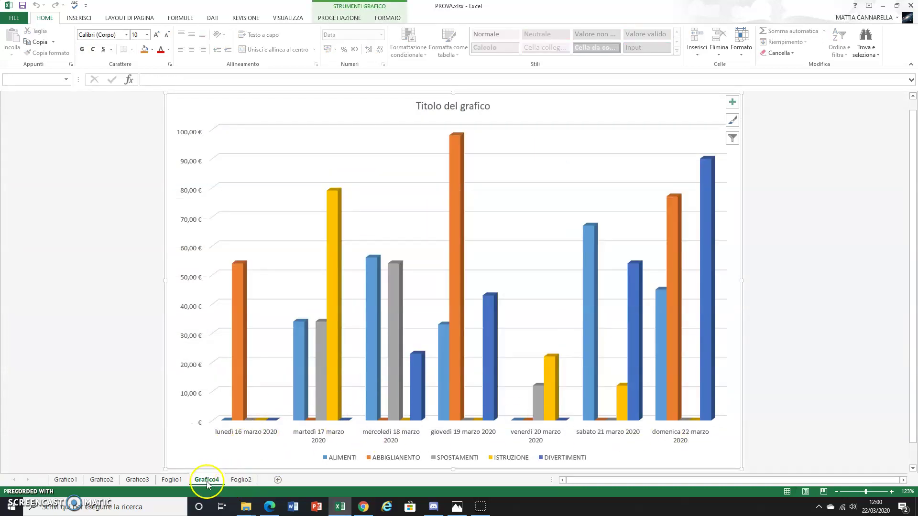
{"action": "left_click", "coordinate": [239, 480]}
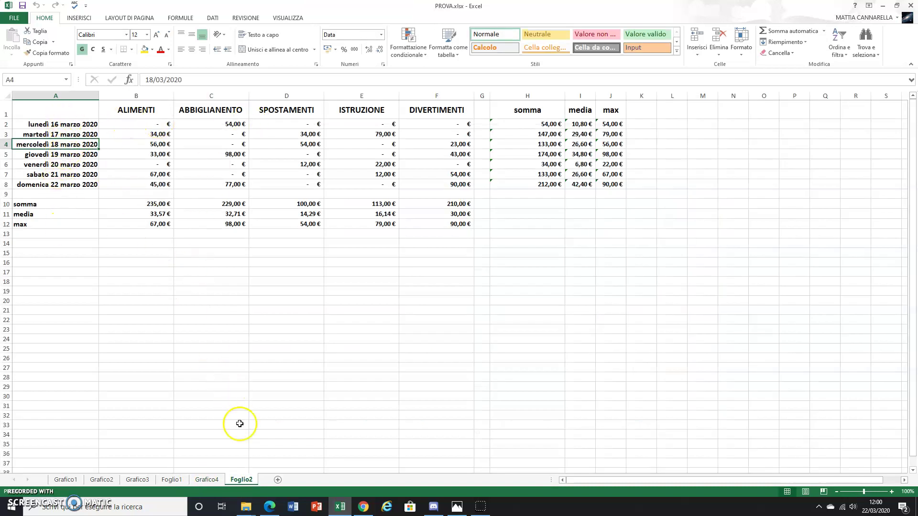
{"action": "left_click", "coordinate": [207, 480]}
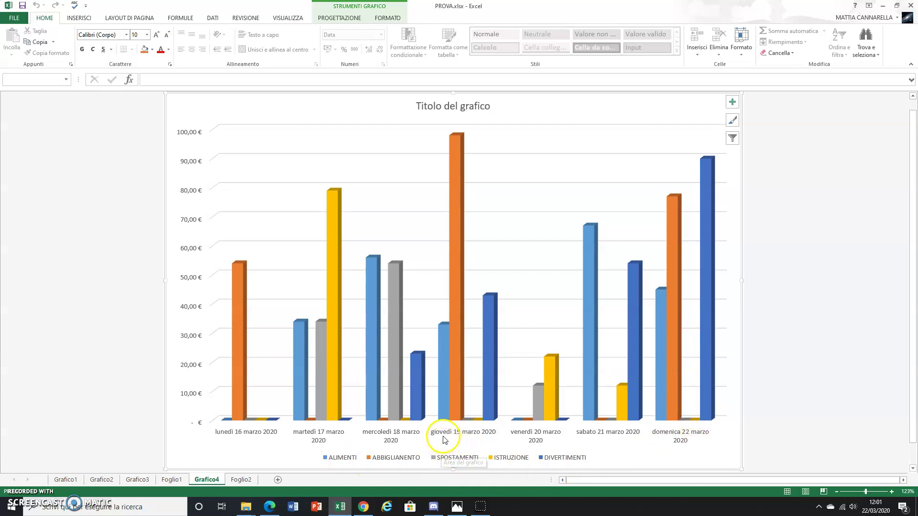
Copy the Grafico4 sheet to the end via Sposta o copia, then compare it with the original.
{"action": "right_click", "coordinate": [206, 480]}
{"action": "left_click", "coordinate": [242, 403]}
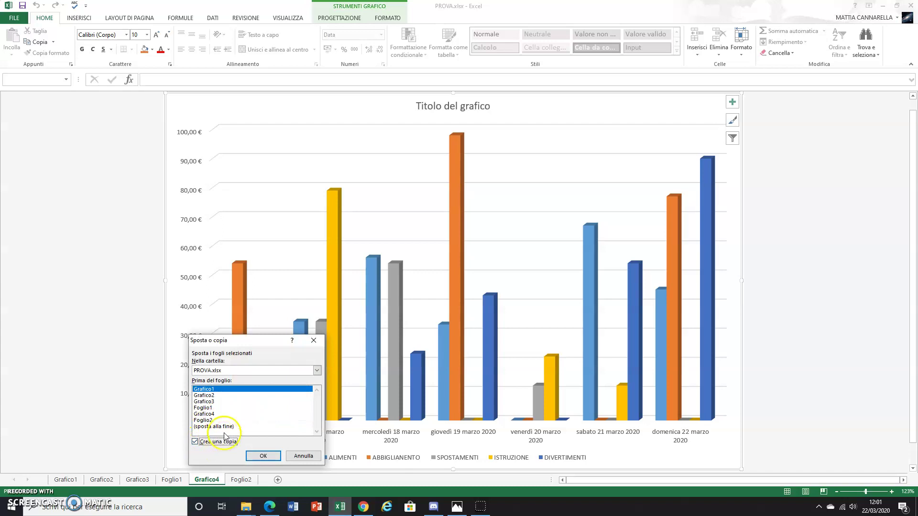
{"action": "left_click", "coordinate": [217, 426]}
{"action": "left_click", "coordinate": [263, 457]}
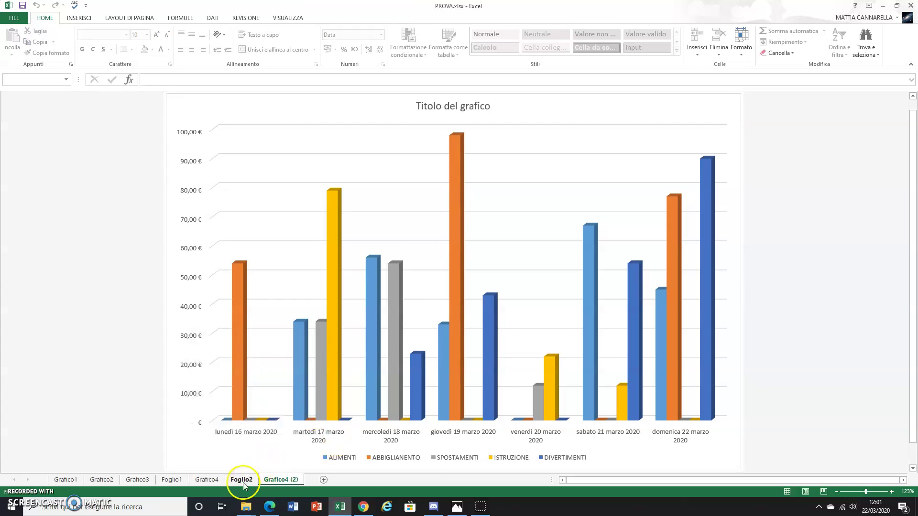
{"action": "left_click", "coordinate": [208, 480]}
{"action": "left_click", "coordinate": [276, 480]}
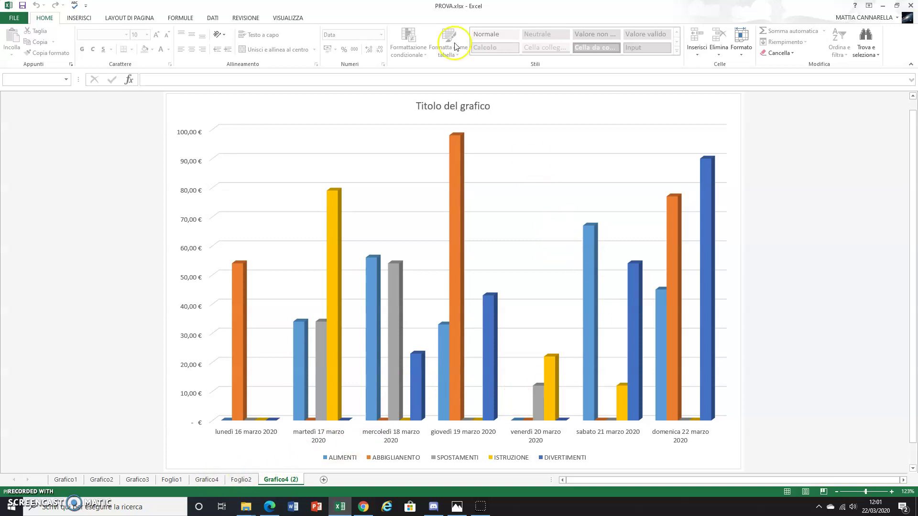
Apply Inverti righe/colonne to the Grafico4 (2) chart from the PROGETTAZIONE tab.
{"action": "left_click", "coordinate": [624, 106]}
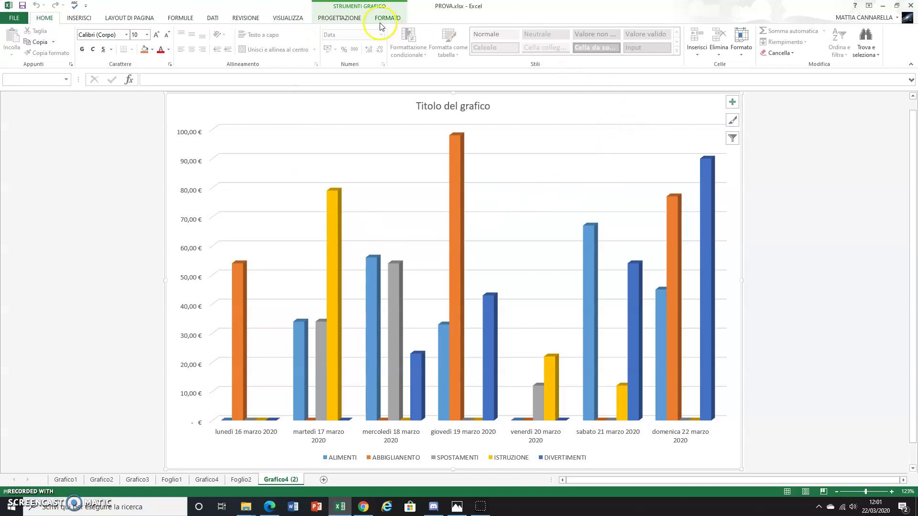
{"action": "left_click", "coordinate": [353, 19]}
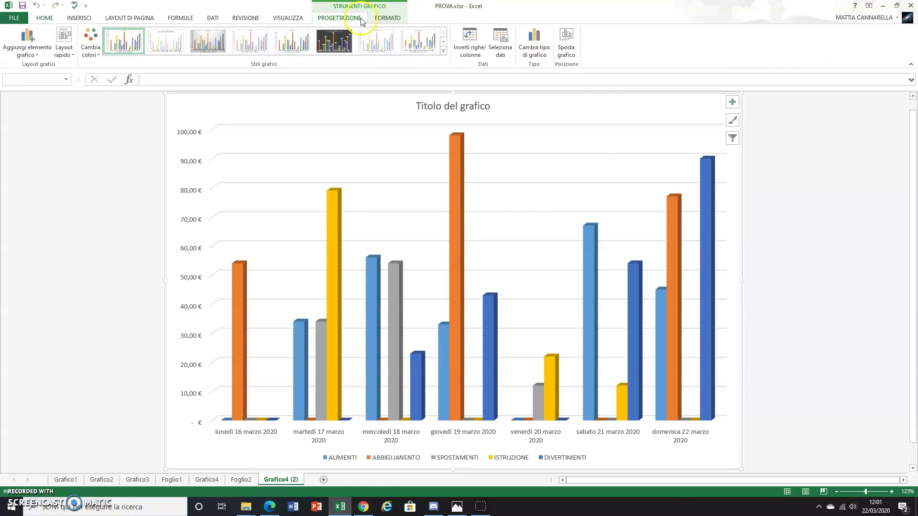
{"action": "left_click", "coordinate": [472, 41]}
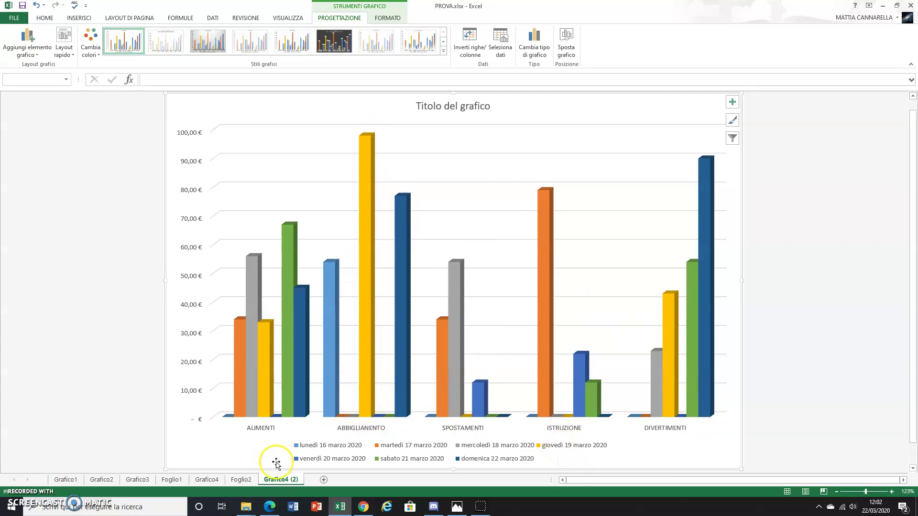
{"action": "left_click", "coordinate": [204, 480]}
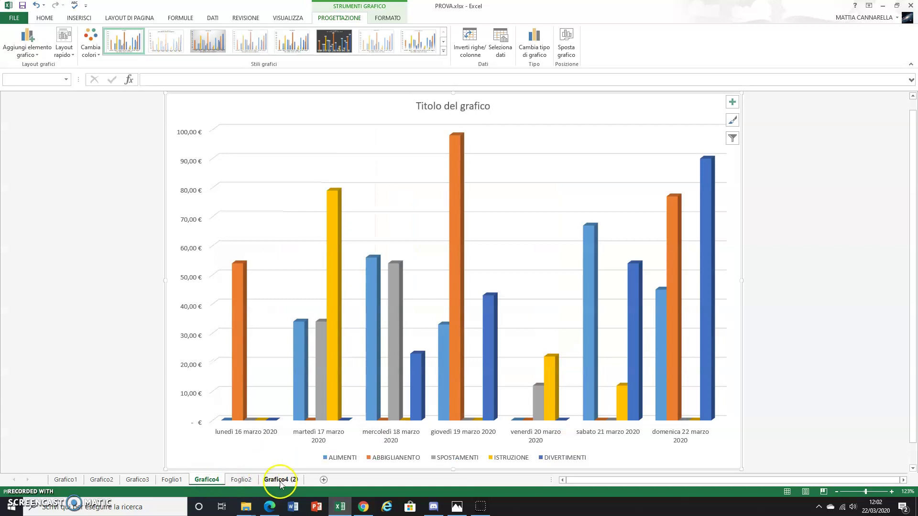
{"action": "left_click", "coordinate": [280, 480]}
{"action": "left_click", "coordinate": [205, 480]}
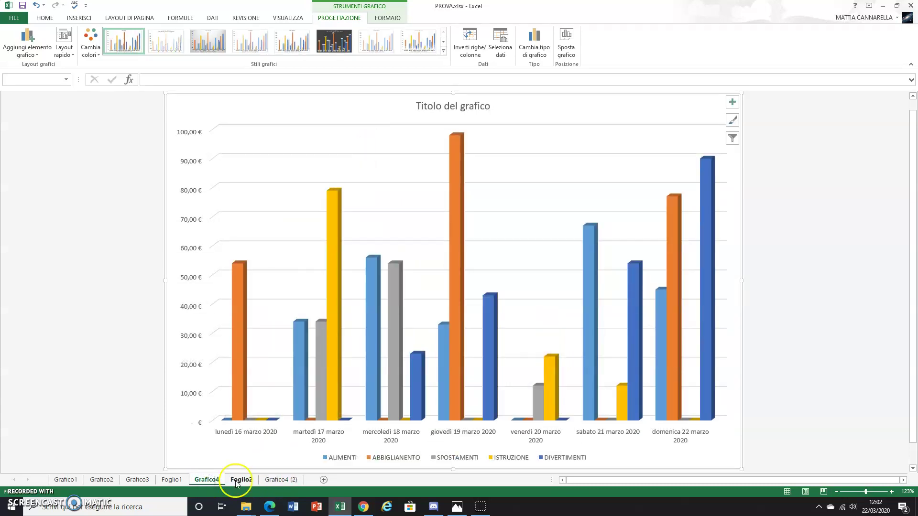
{"action": "left_click", "coordinate": [281, 480]}
{"action": "left_click", "coordinate": [207, 480]}
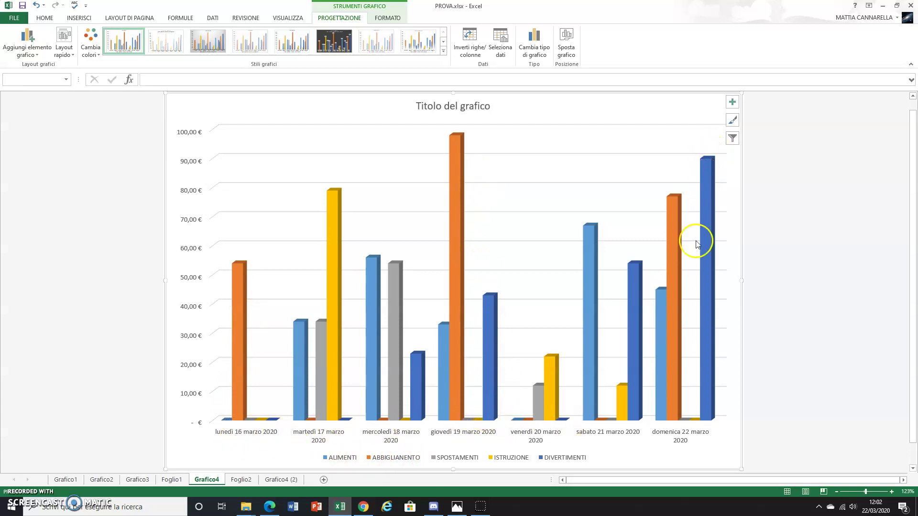
{"action": "left_click", "coordinate": [281, 481]}
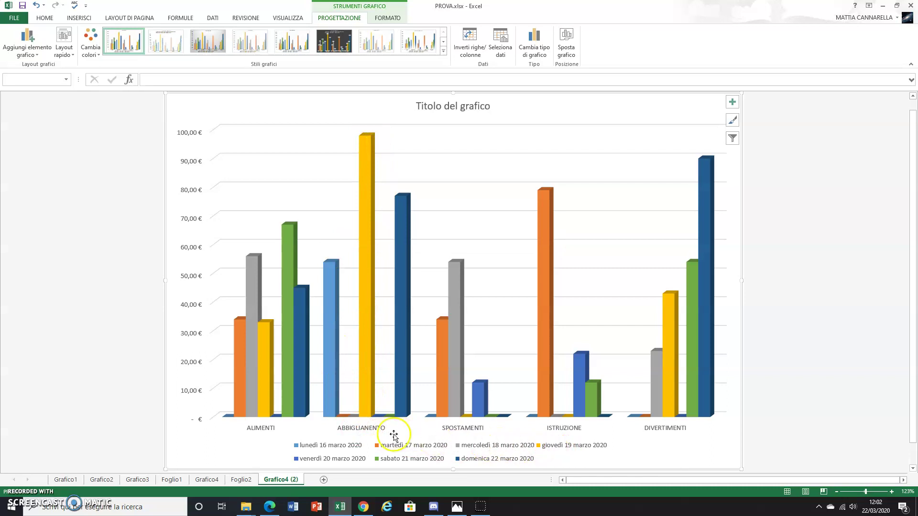
Return to the Foglio2 sheet with the weekly expense table and its summary block.
{"action": "left_click", "coordinate": [241, 480]}
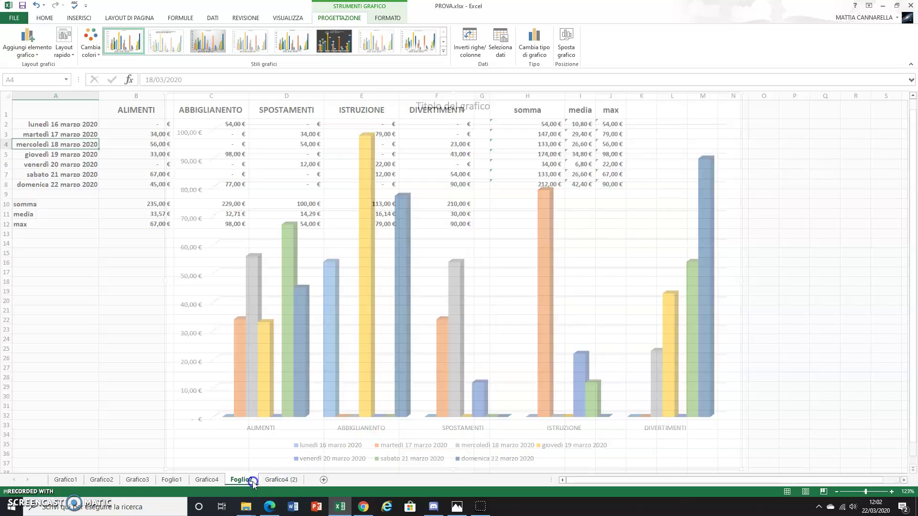
{"action": "left_click", "coordinate": [213, 482]}
{"action": "left_click", "coordinate": [241, 479]}
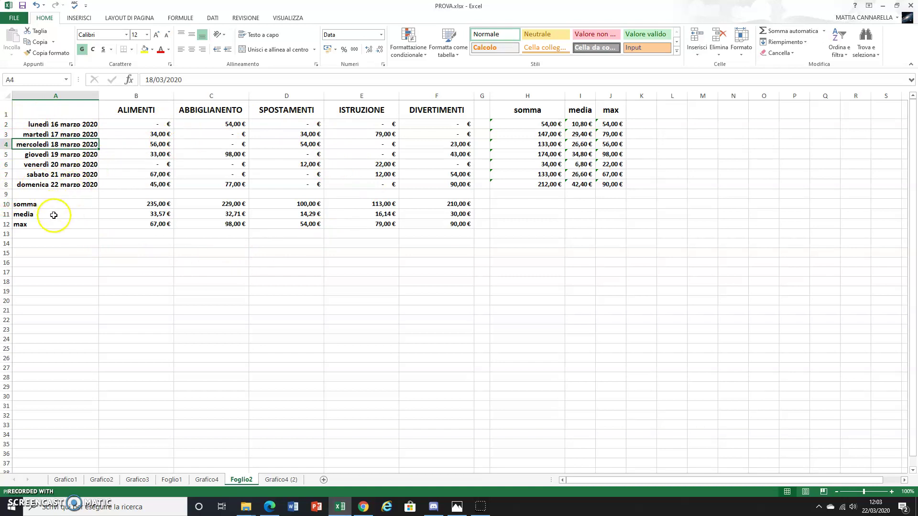
Delete blank row 9 so somma, media and max follow the dates, then select A1:F11.
{"action": "left_click", "coordinate": [7, 194]}
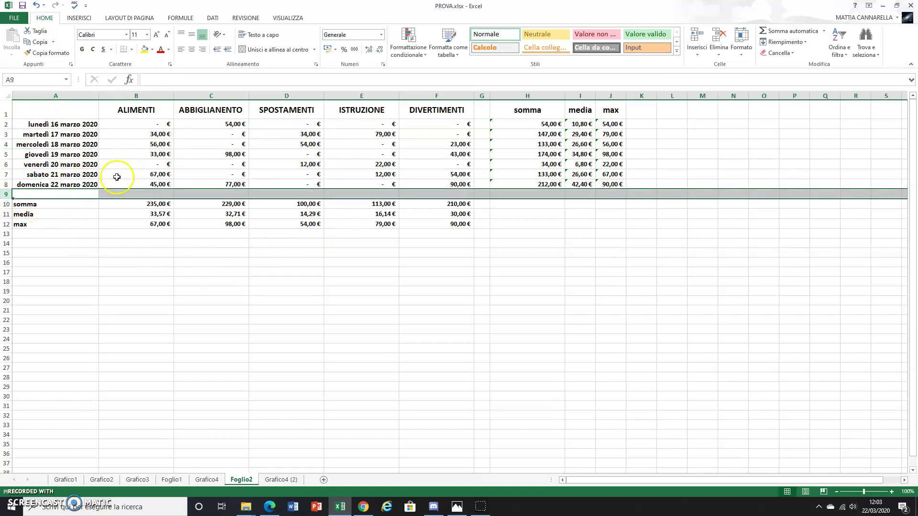
{"action": "left_click", "coordinate": [76, 180]}
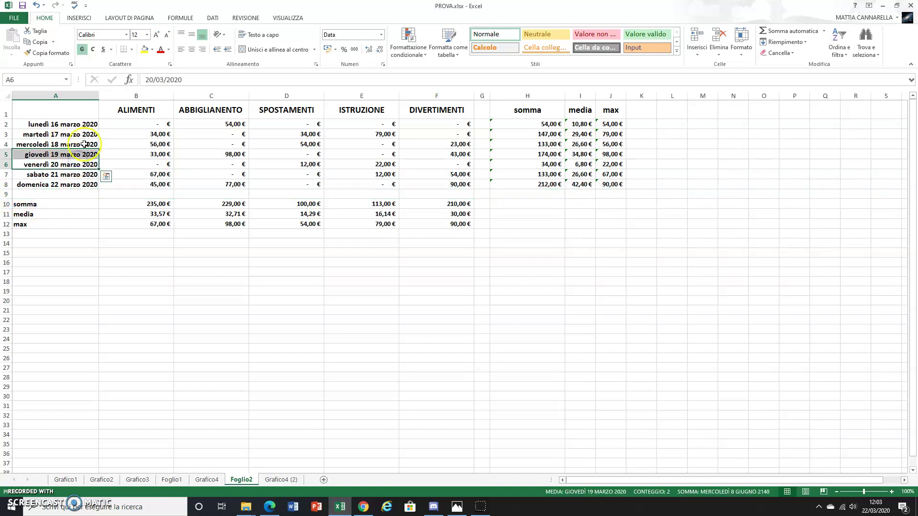
{"action": "left_click_drag", "start_coordinate": [24, 196], "coordinate": [8, 194]}
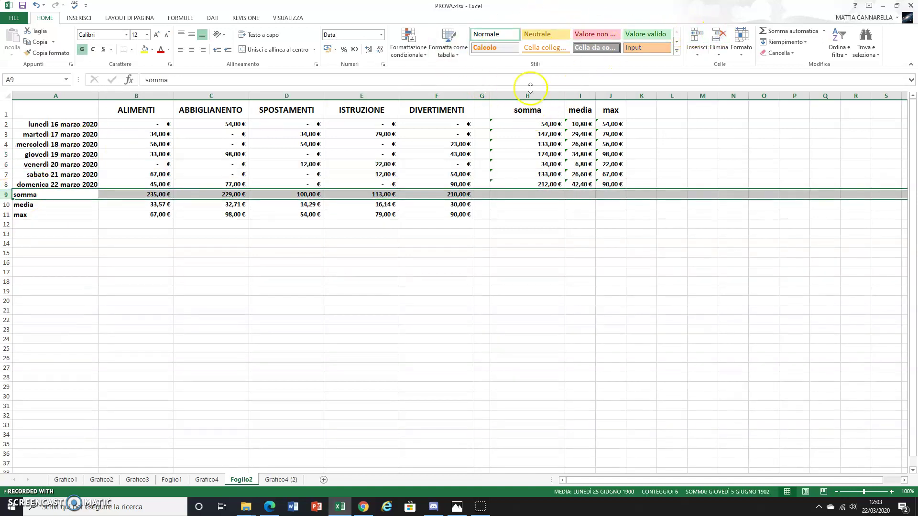
{"action": "left_click", "coordinate": [363, 233]}
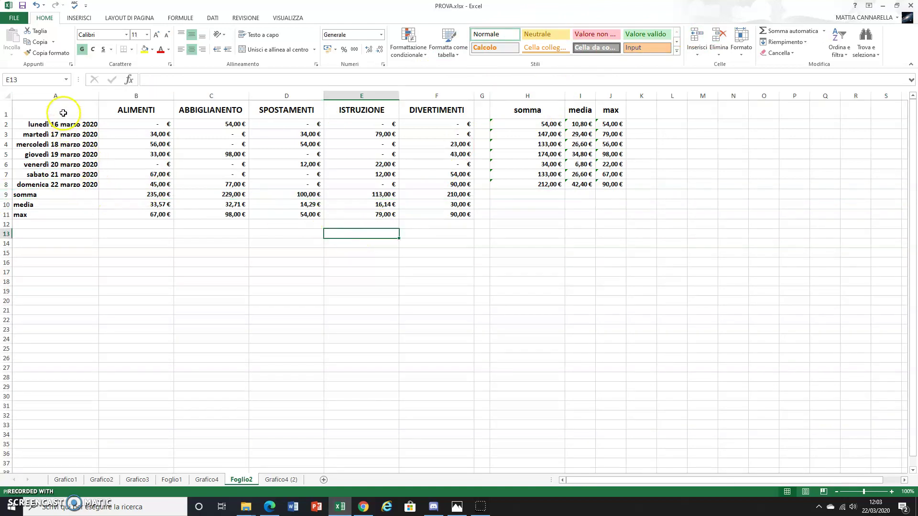
{"action": "left_click_drag", "start_coordinate": [63, 113], "coordinate": [417, 215]}
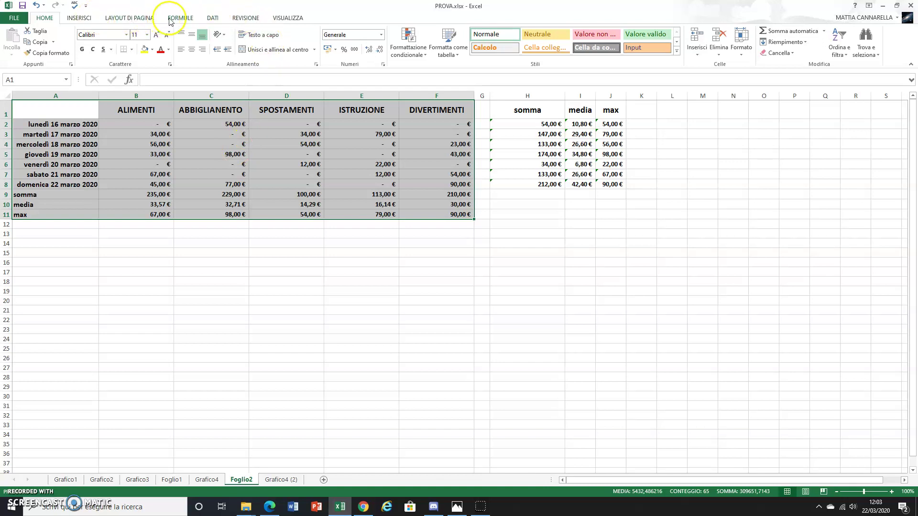
Insert a 3D clustered column chart from the table including summary rows.
{"action": "left_click", "coordinate": [79, 18]}
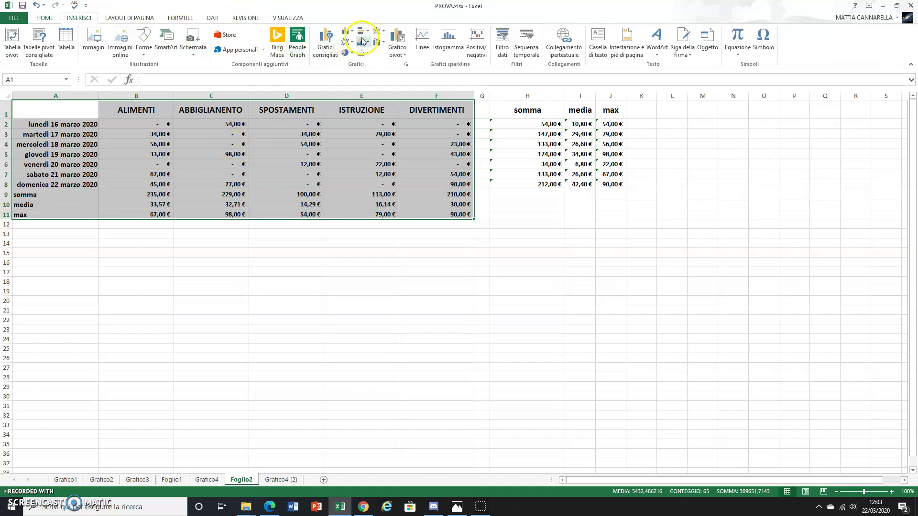
{"action": "left_click", "coordinate": [346, 32]}
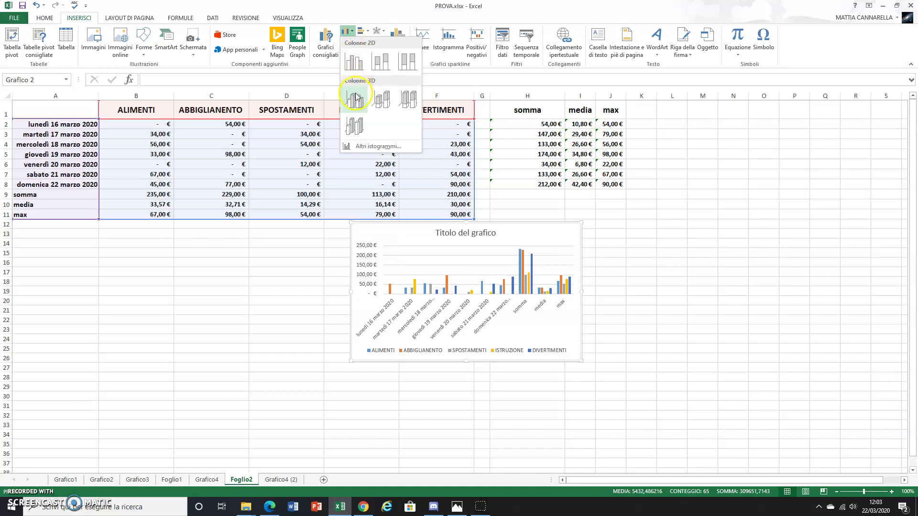
{"action": "left_click", "coordinate": [353, 96]}
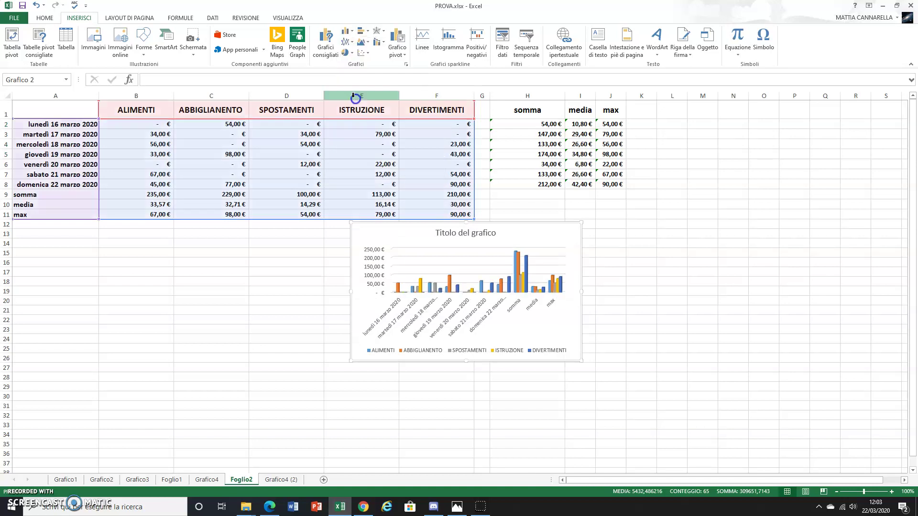
{"action": "left_click", "coordinate": [572, 242]}
Move the chart onto its own new chart sheet, Grafico6.
{"action": "right_click", "coordinate": [566, 234]}
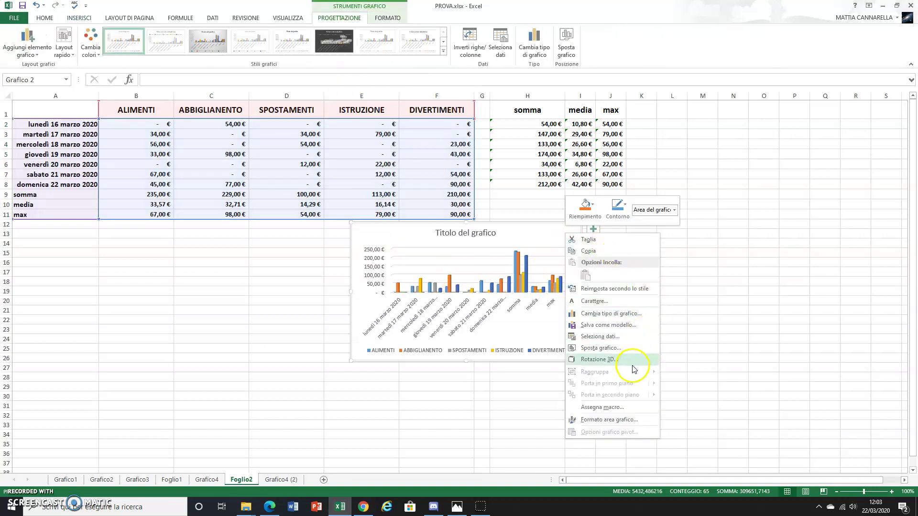
{"action": "left_click", "coordinate": [617, 348]}
{"action": "left_click", "coordinate": [572, 335]}
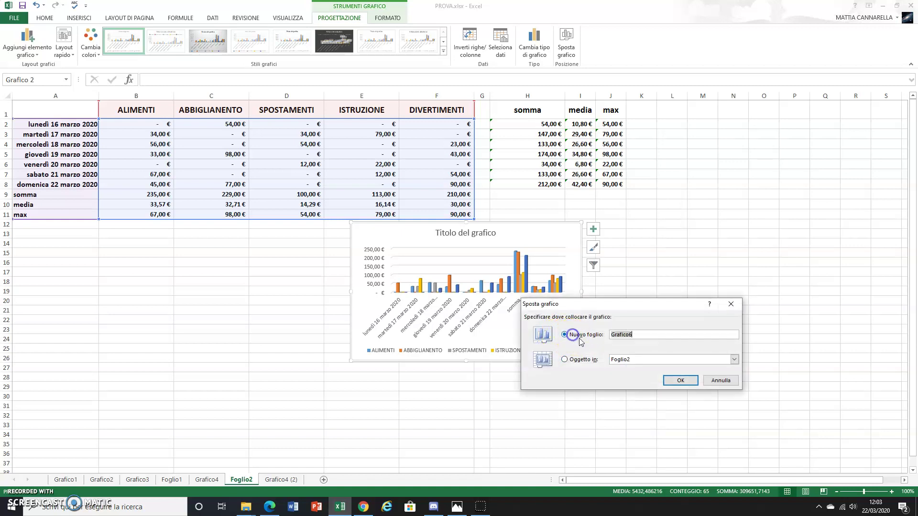
{"action": "left_click", "coordinate": [678, 381]}
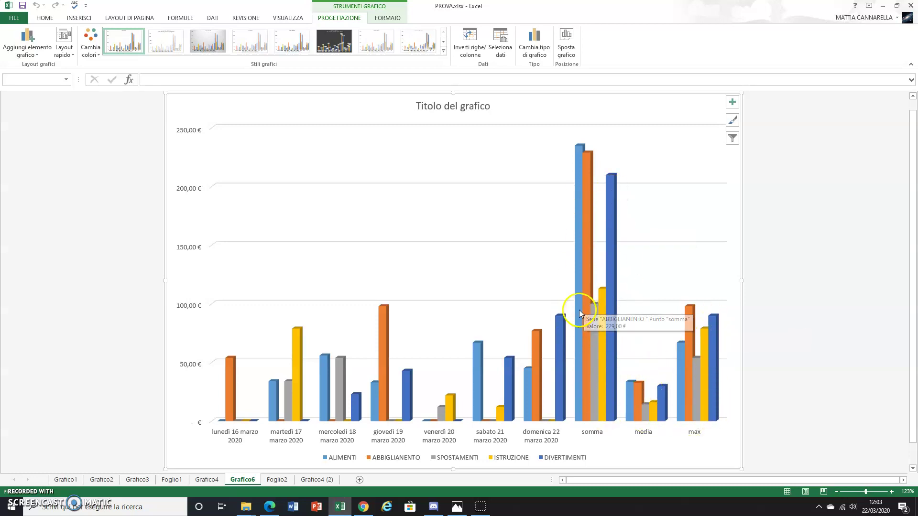
Invert rows/columns in Grafico6: categories on the axis, dates and somma, media, max in legend.
{"action": "mouse_move", "coordinate": [601, 345]}
{"action": "left_click_drag", "start_coordinate": [588, 391], "coordinate": [604, 421]}
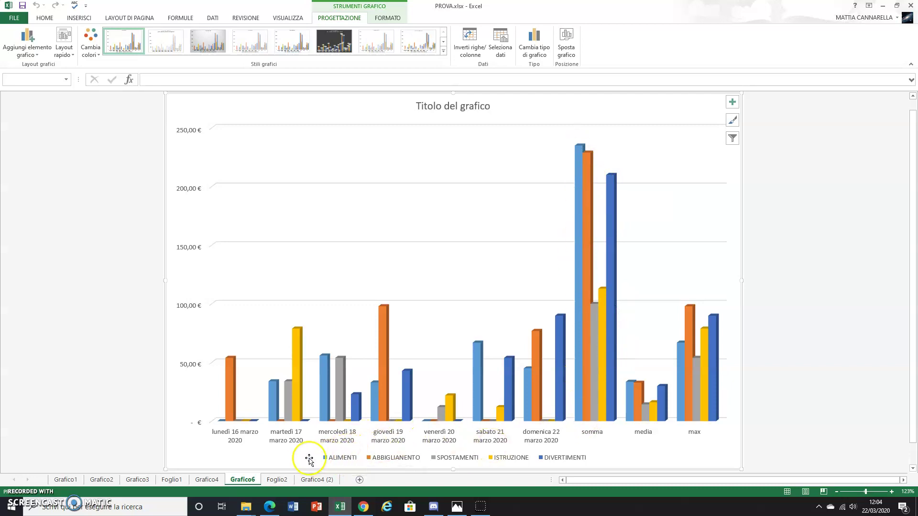
{"action": "left_click", "coordinate": [437, 130]}
{"action": "left_click", "coordinate": [473, 39]}
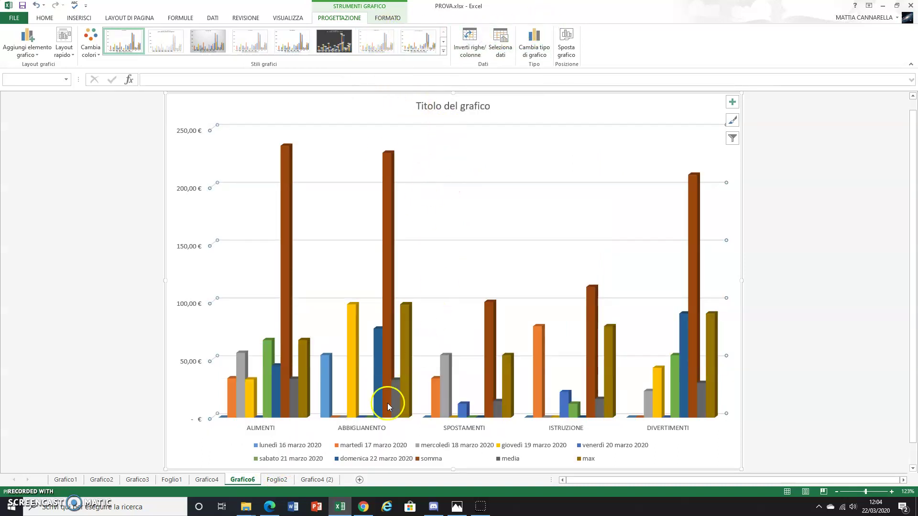